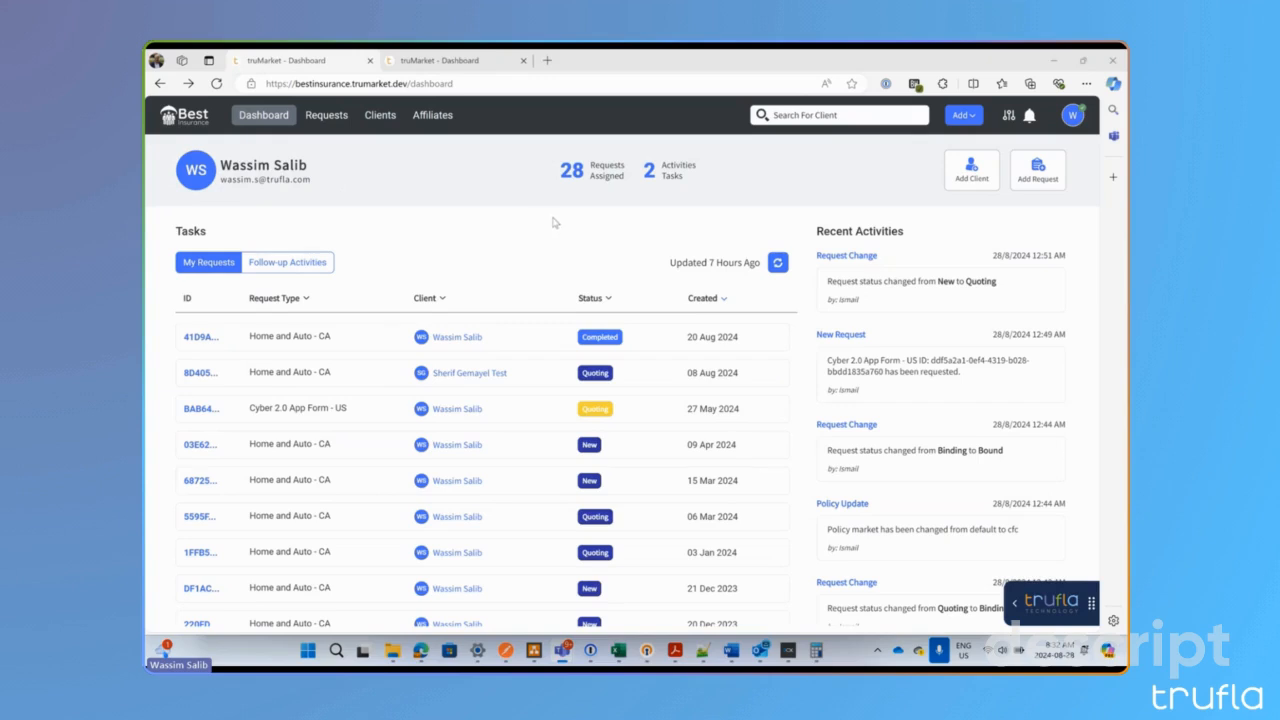
Open the new client form from the dashboard and close it without adding a client
scroll(615, 244, down, 1)
scroll(615, 244, up, 1)
click(976, 172)
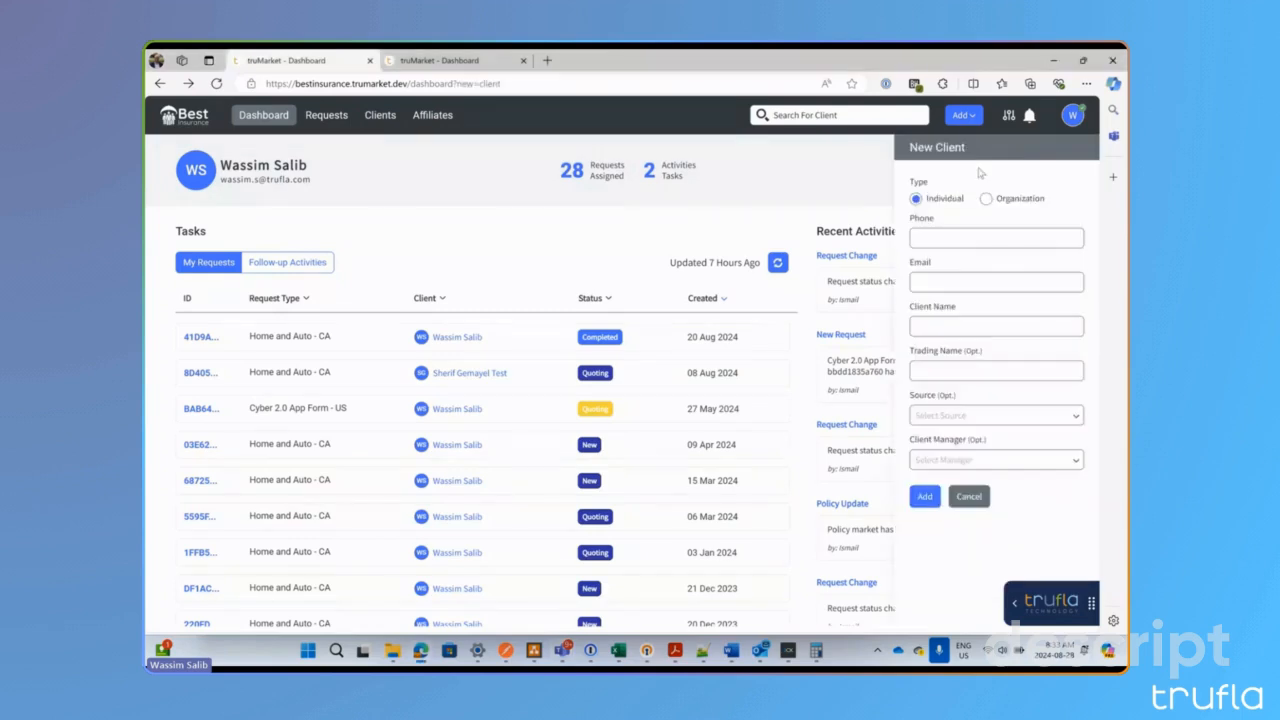
click(848, 160)
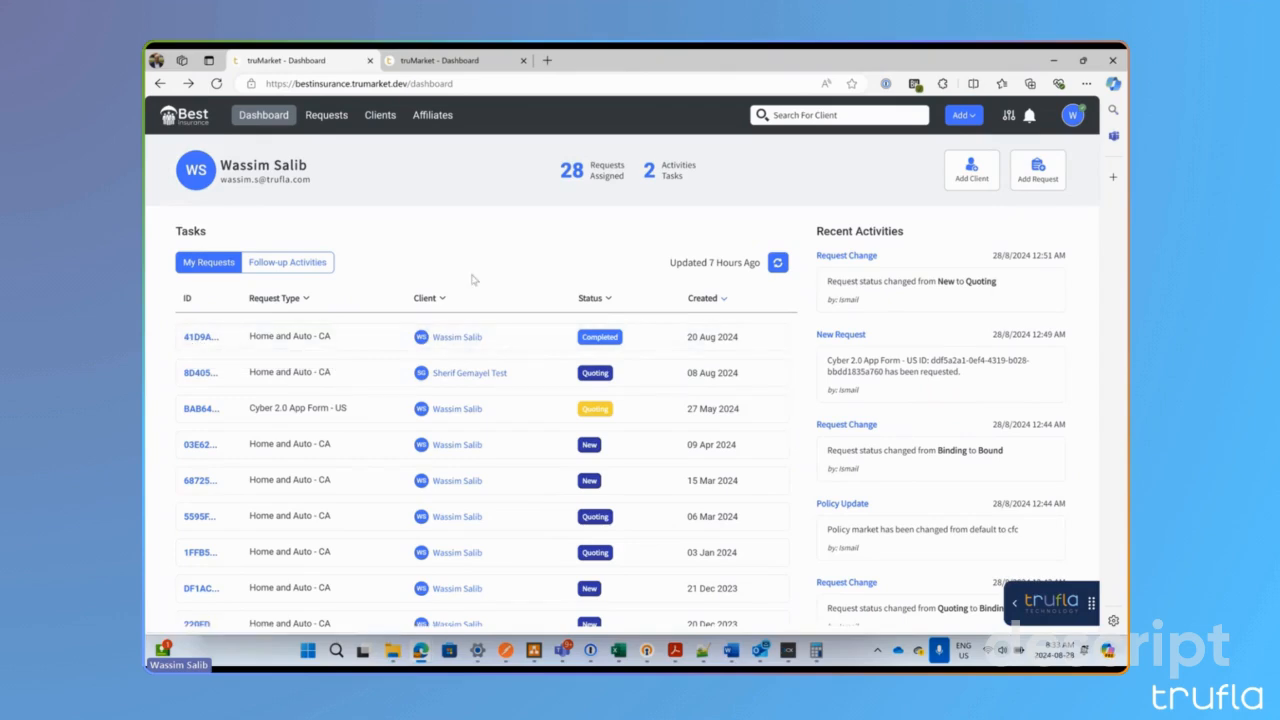
Refresh the dashboard tasks and mark the follow-up activity "Please Send Me The Documen" as completed
click(779, 263)
click(273, 261)
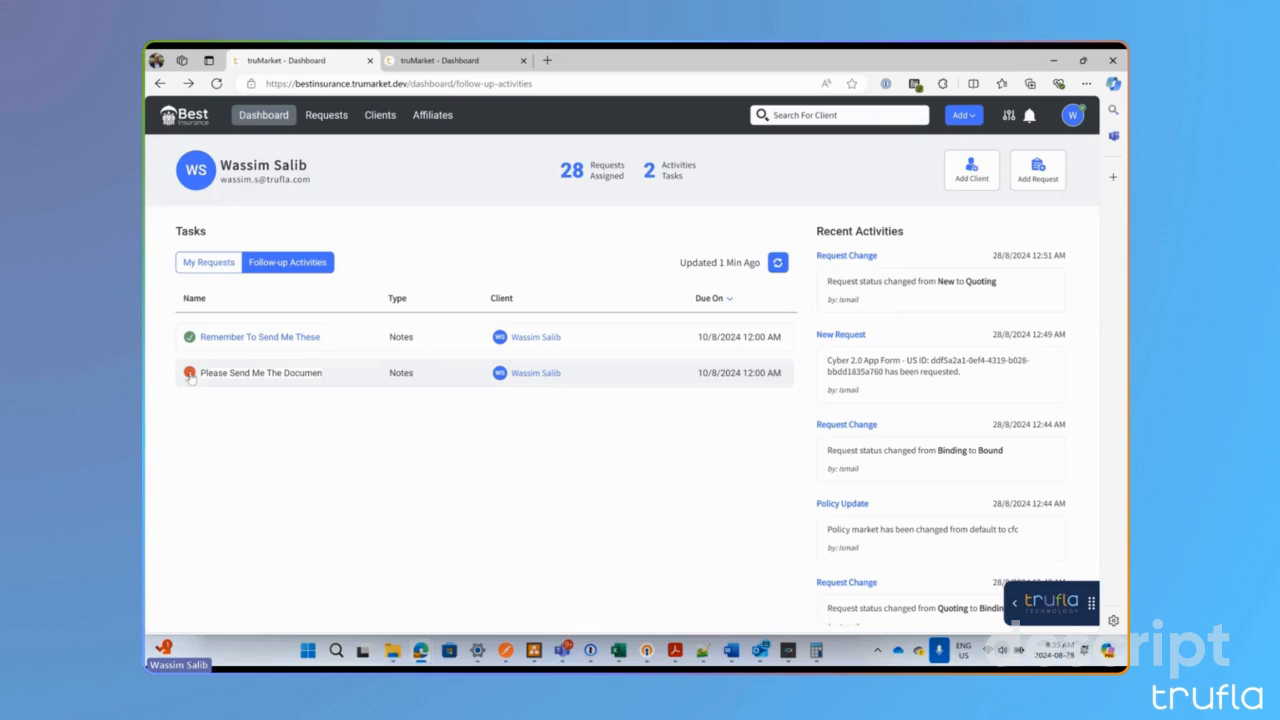
click(190, 374)
click(216, 392)
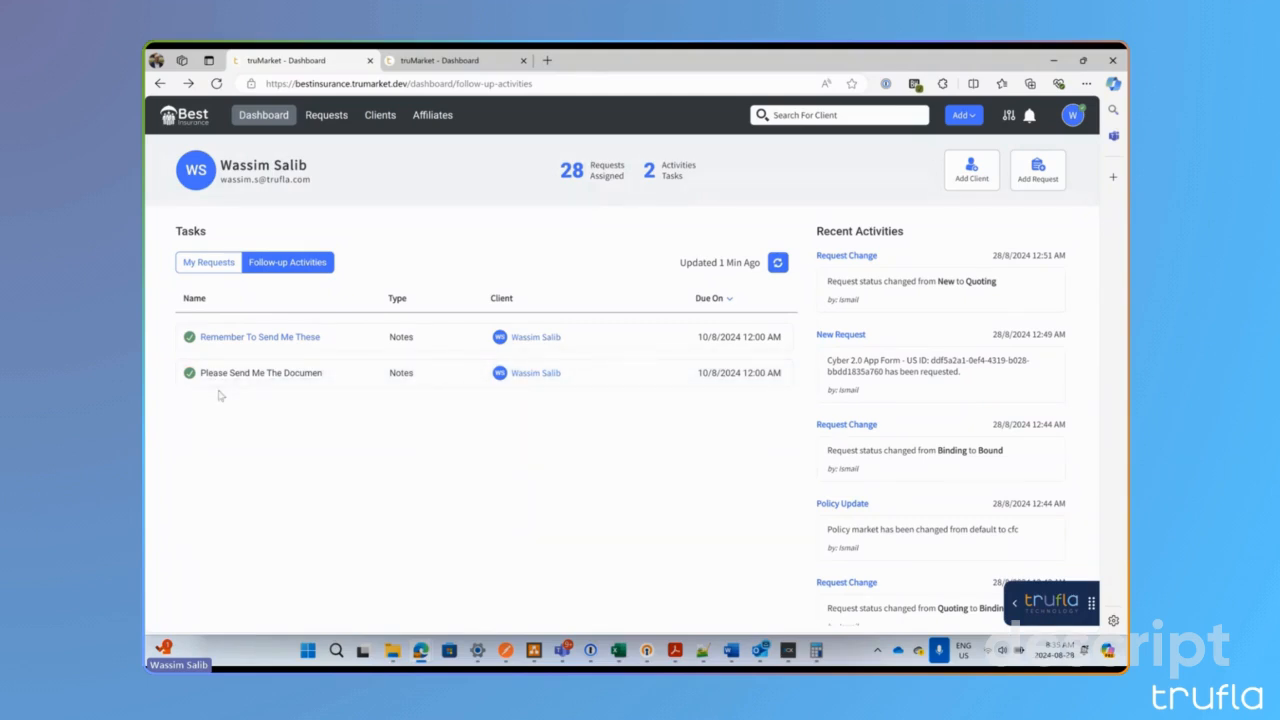
View the "Remember To Send Me These" follow-up and the recent note "Please send me the documents.", returning to the dashboard after each
click(260, 337)
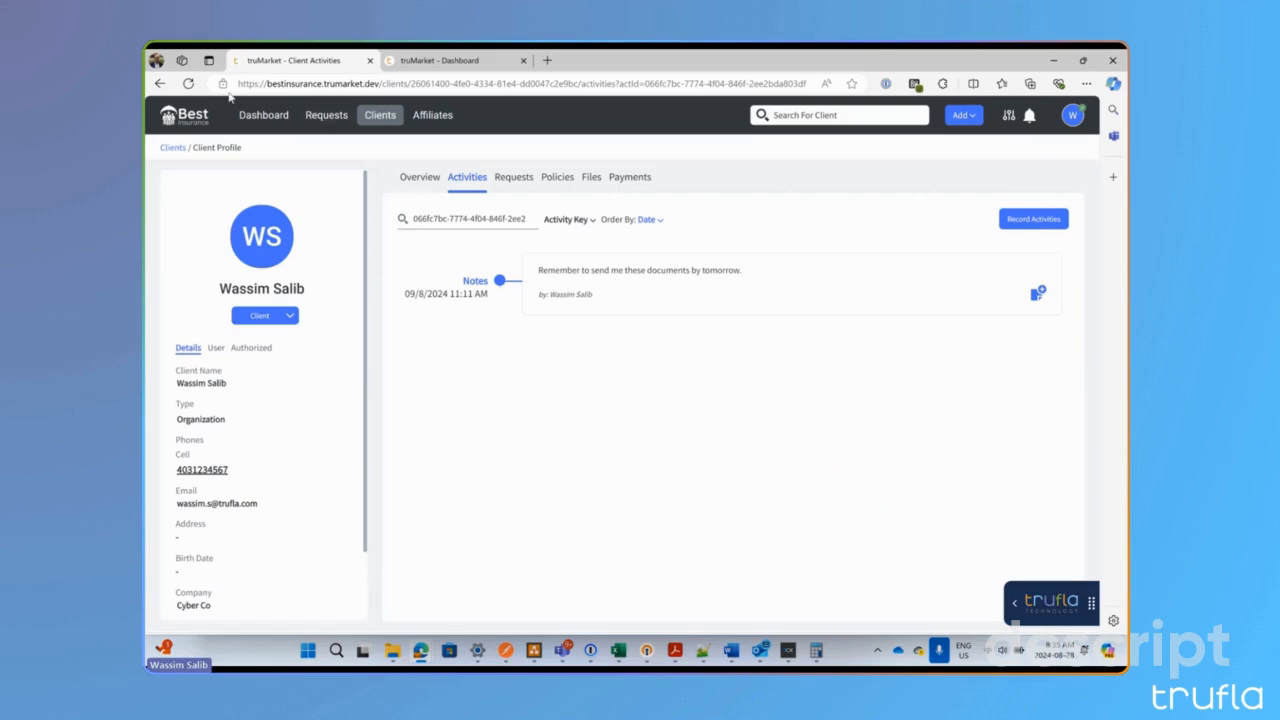
click(160, 84)
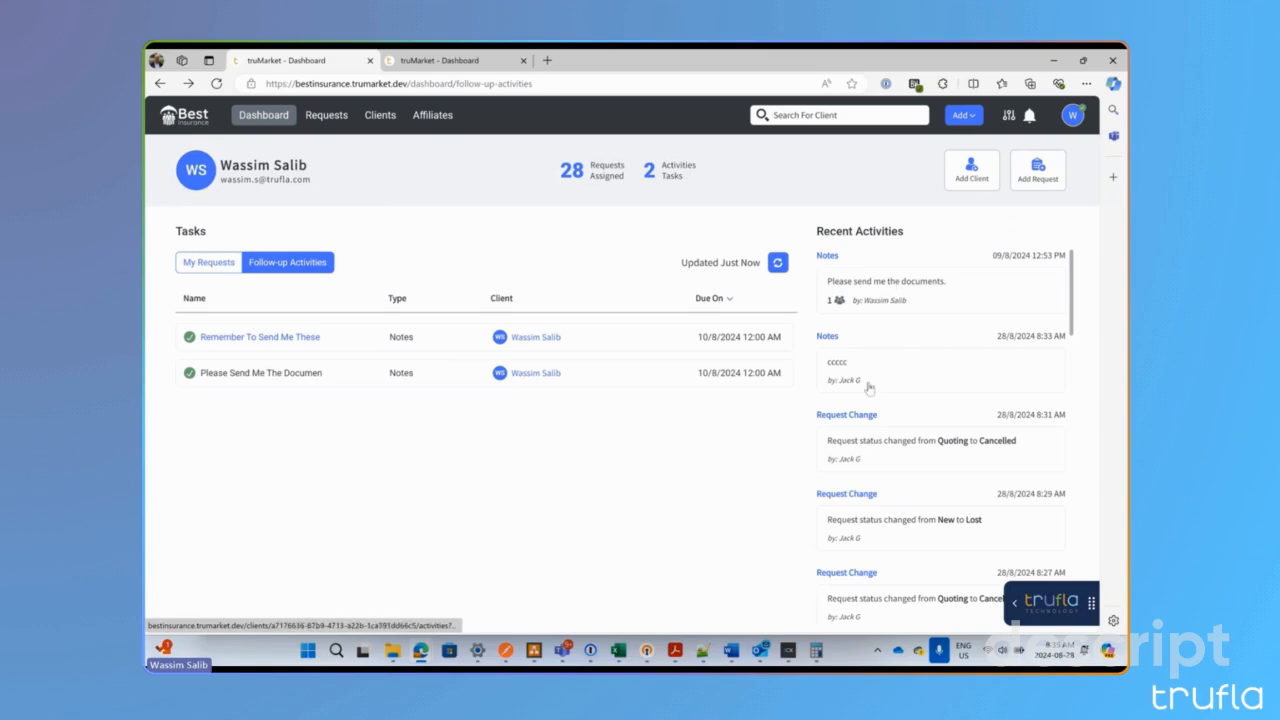
click(875, 301)
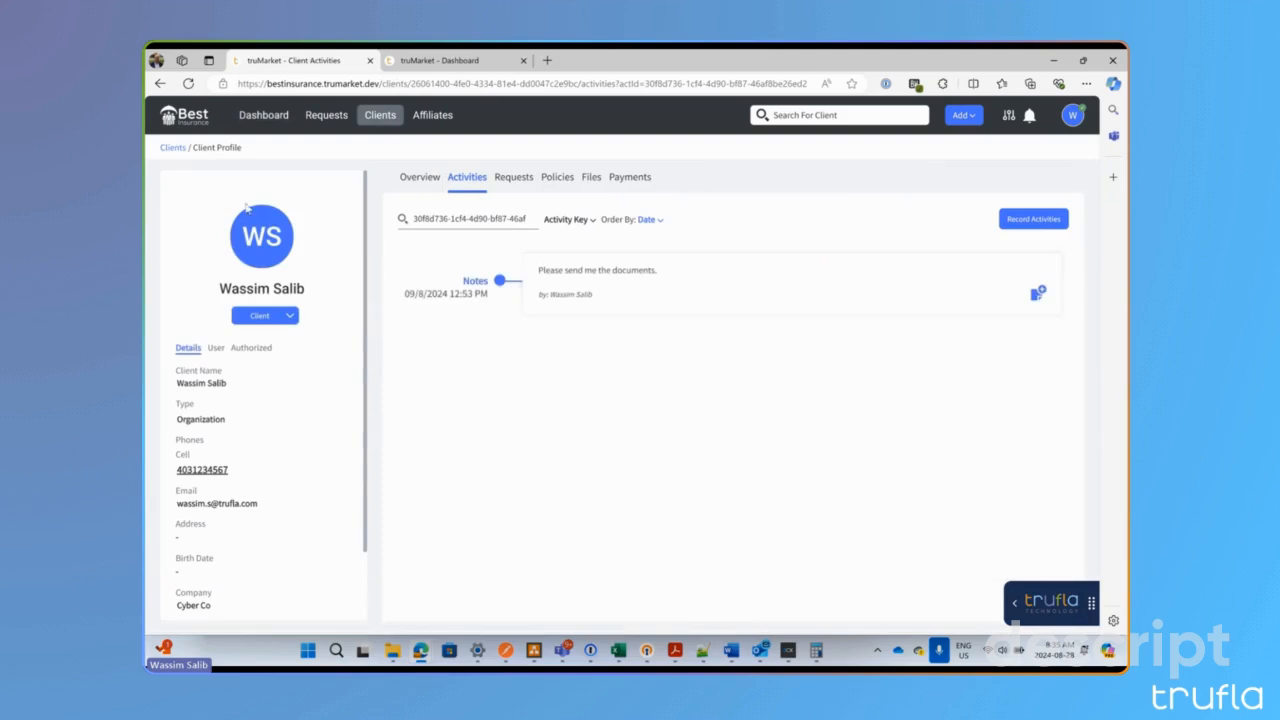
click(159, 84)
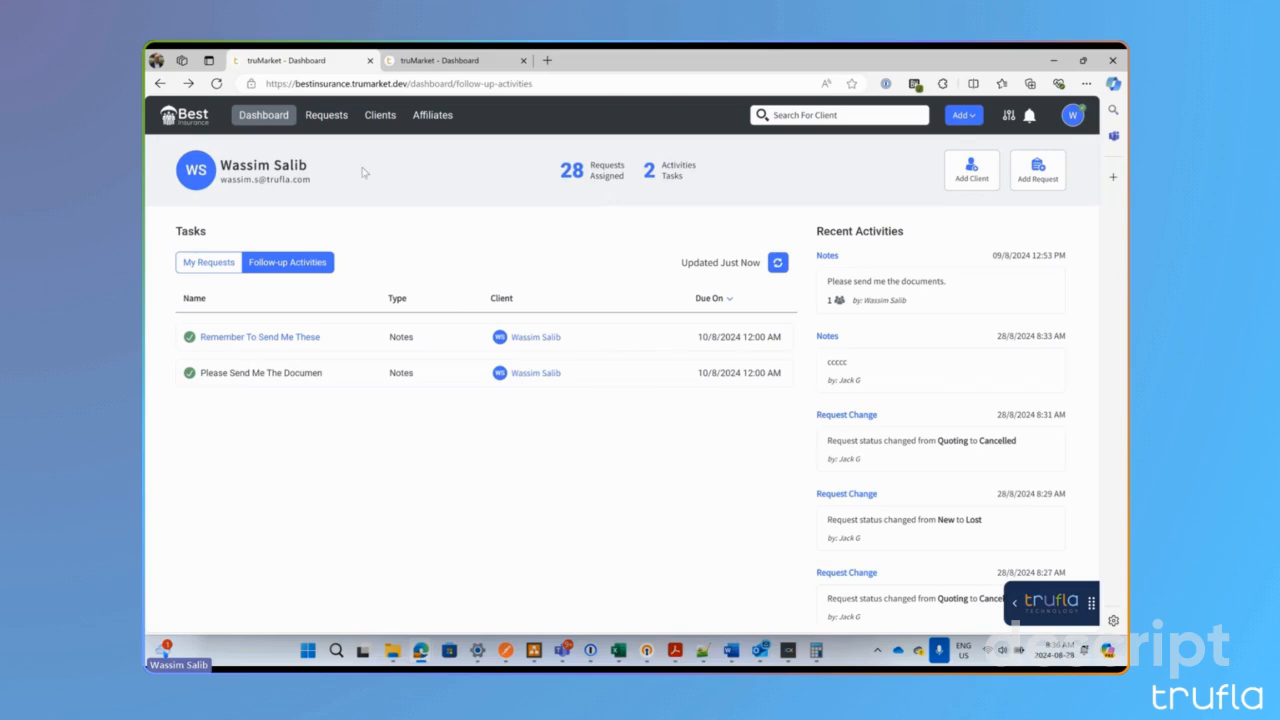
In the requests list, reassign the New Crime Insurance - US Request created 12 Oct 2023 to the signed-in user
click(326, 115)
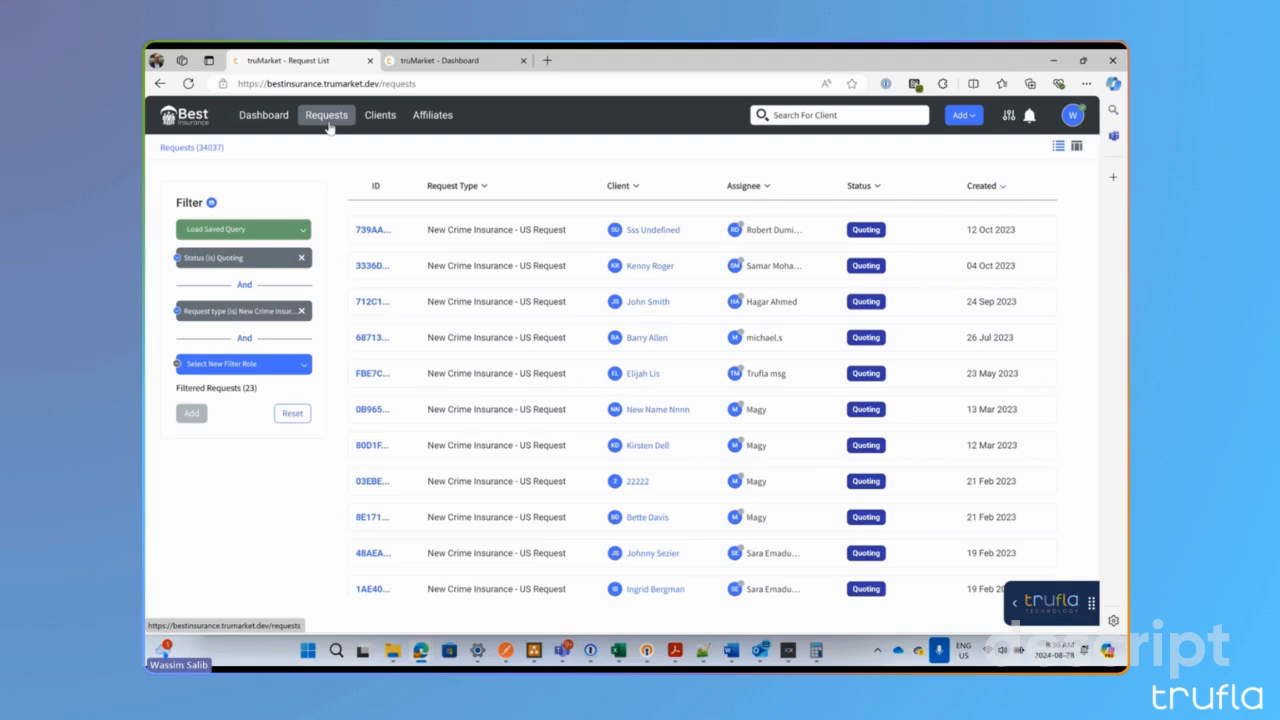
click(778, 236)
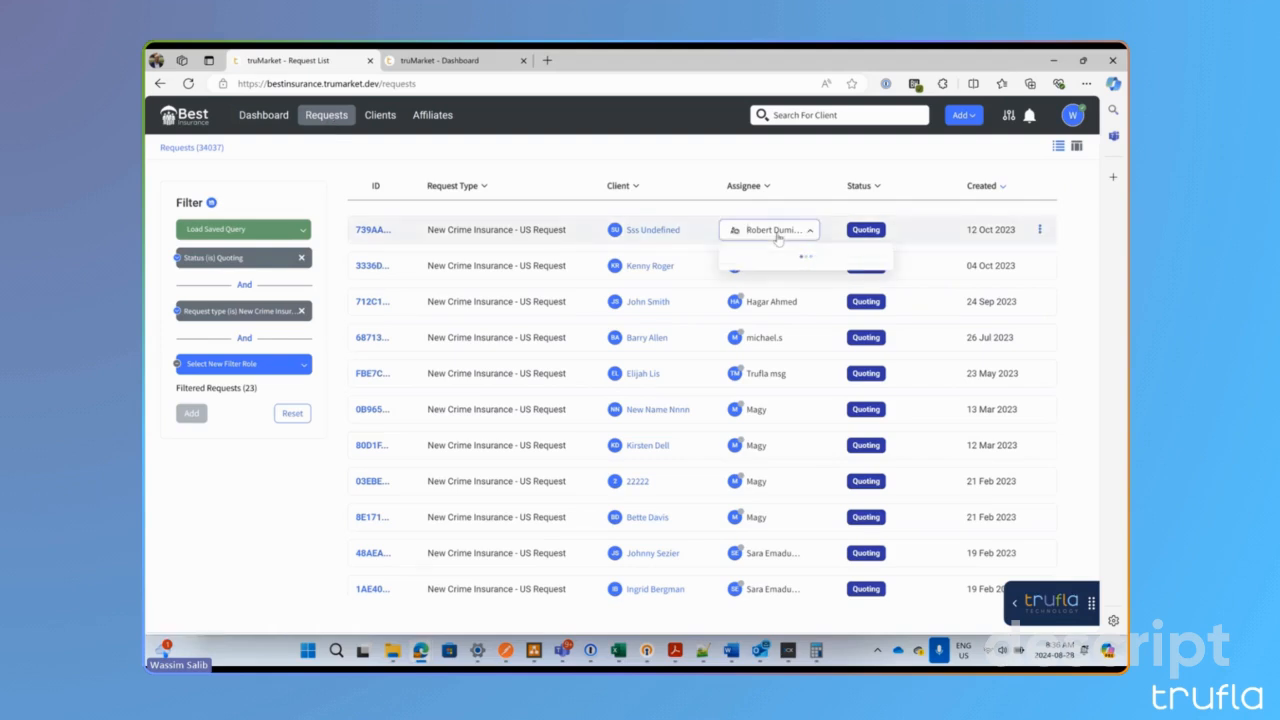
text(wassim)
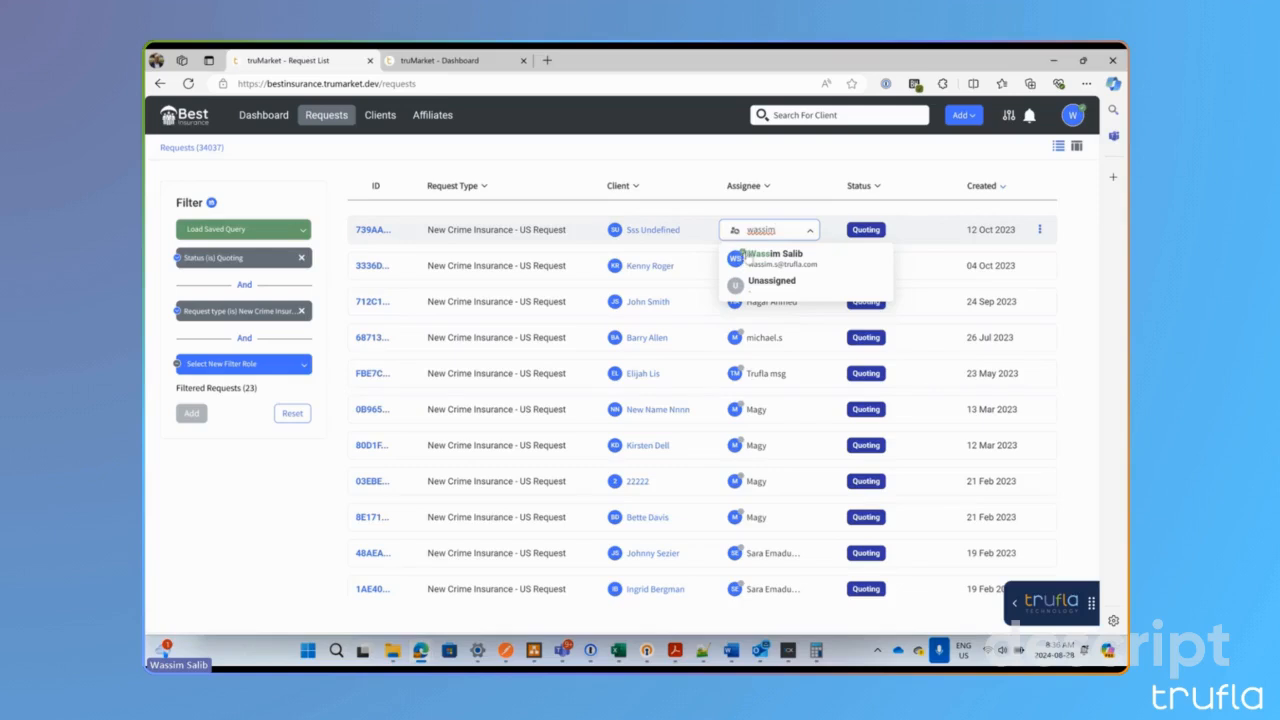
click(745, 256)
click(843, 158)
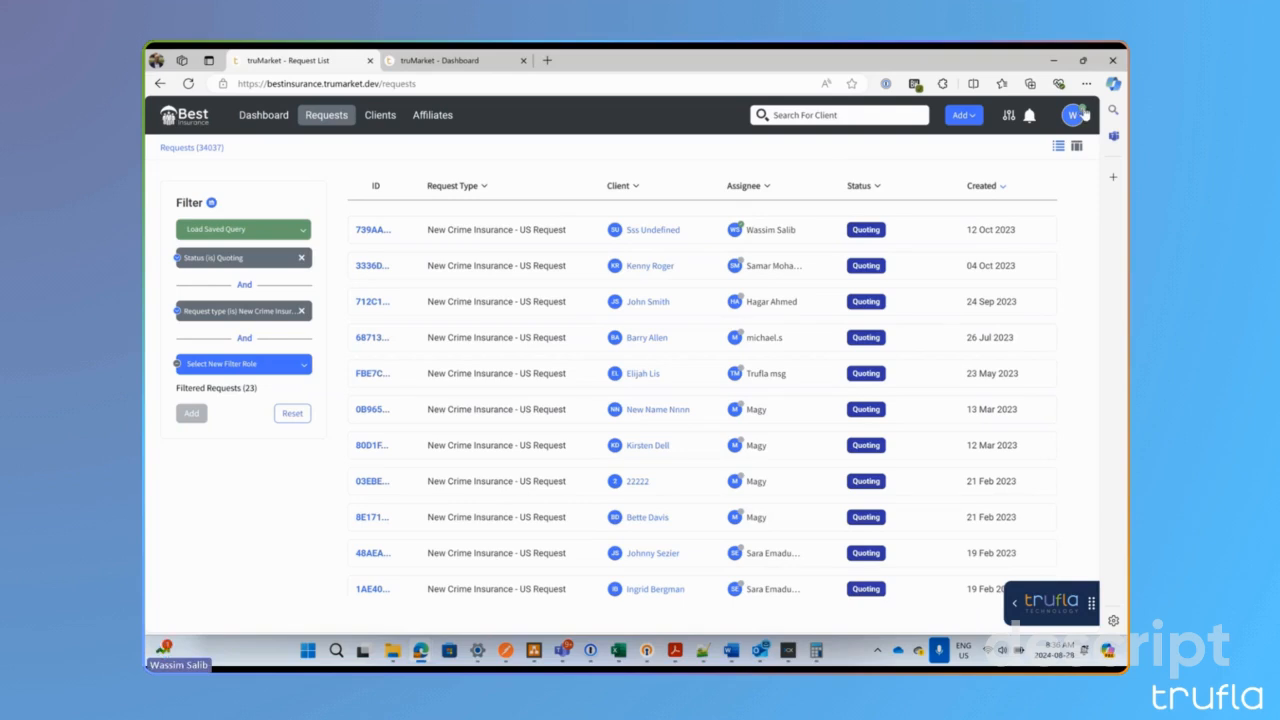
Set the signed-in user's availability status to Offline
click(1084, 114)
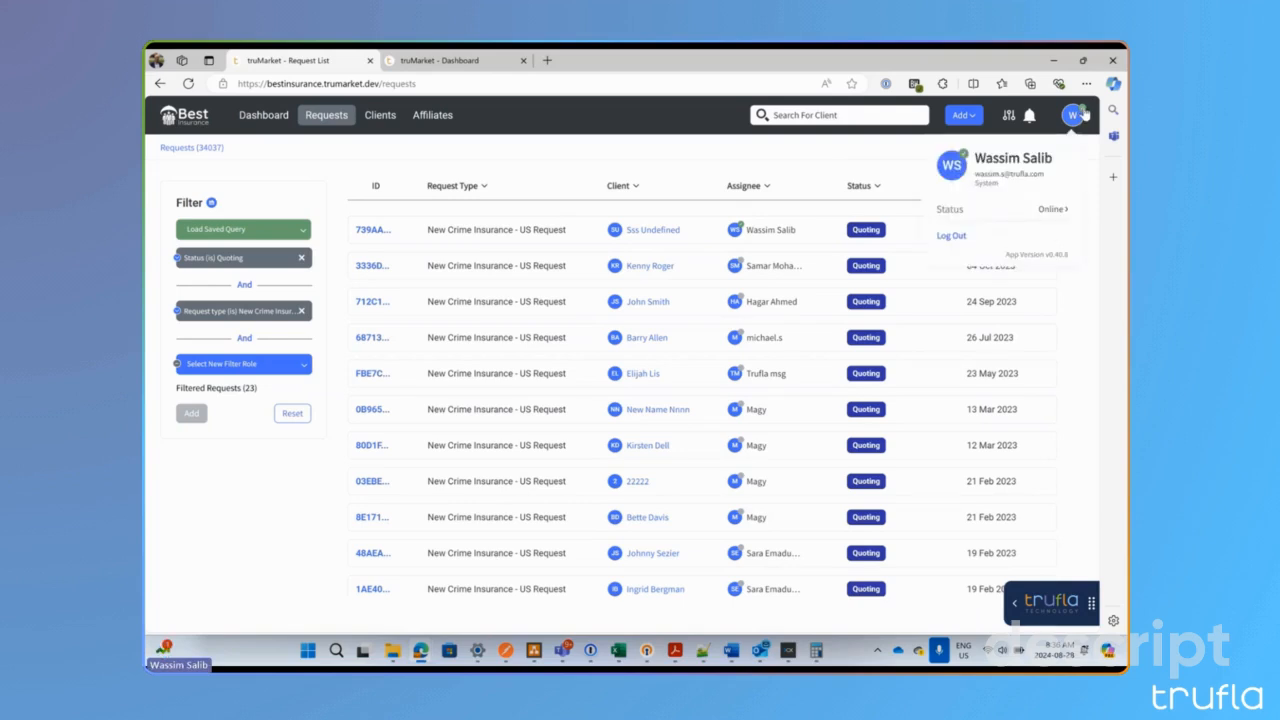
click(1052, 213)
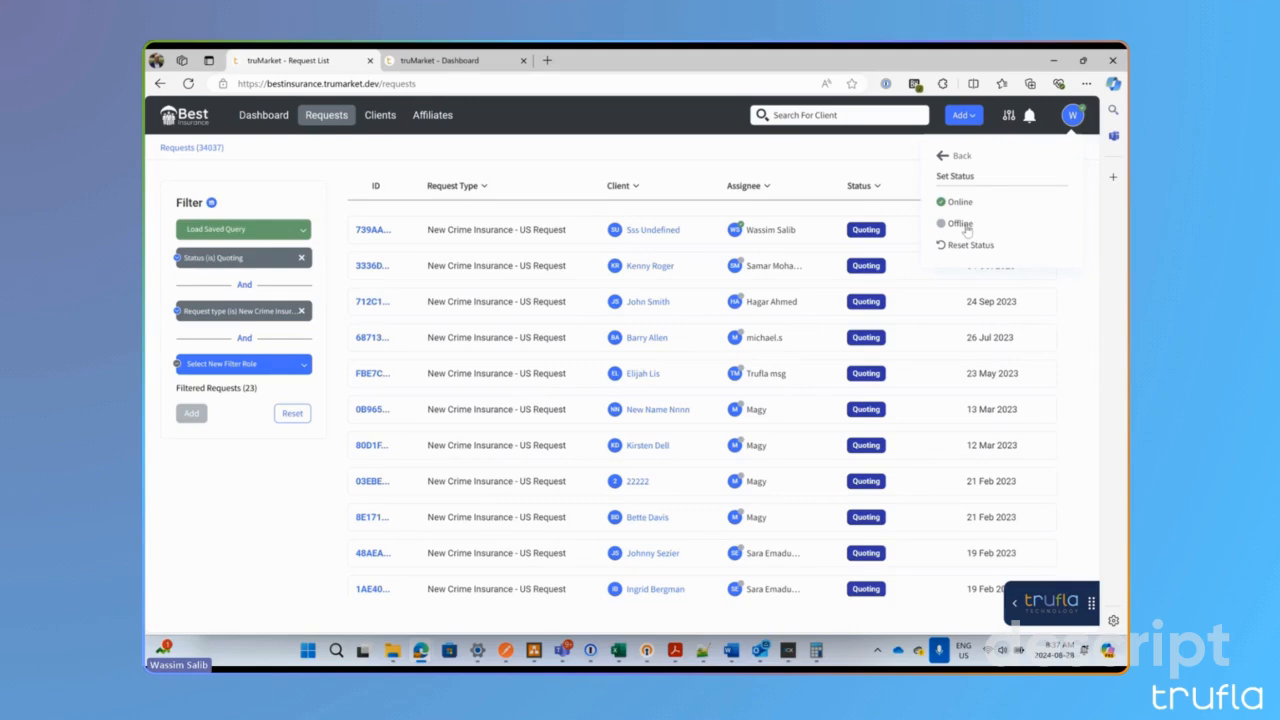
click(960, 224)
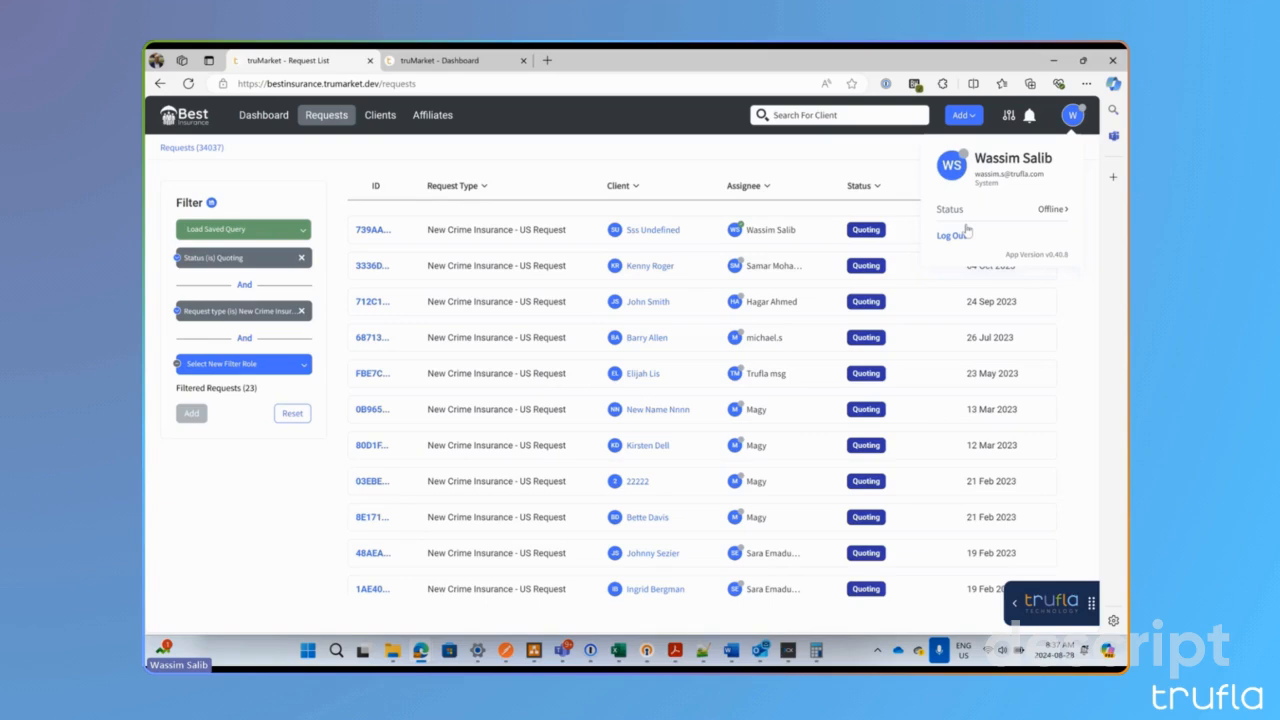
click(884, 168)
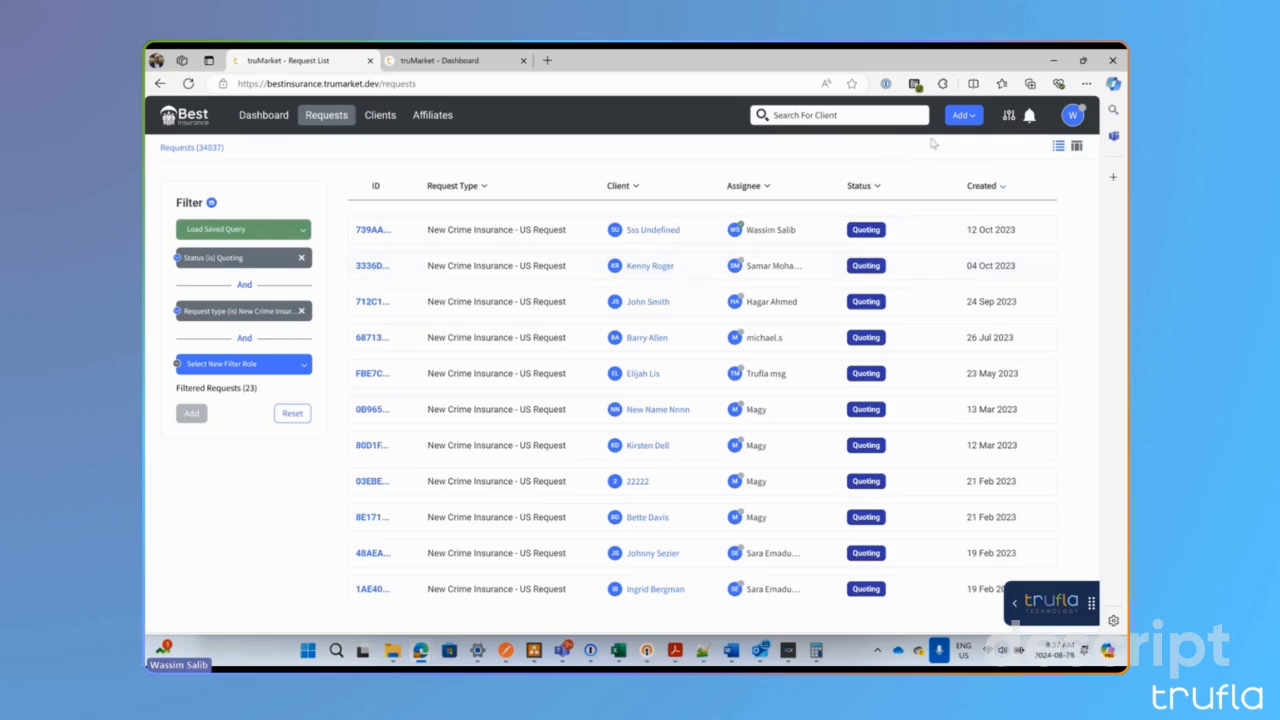
Reset the signed-in user's availability status and close the profile pop-up
click(1082, 114)
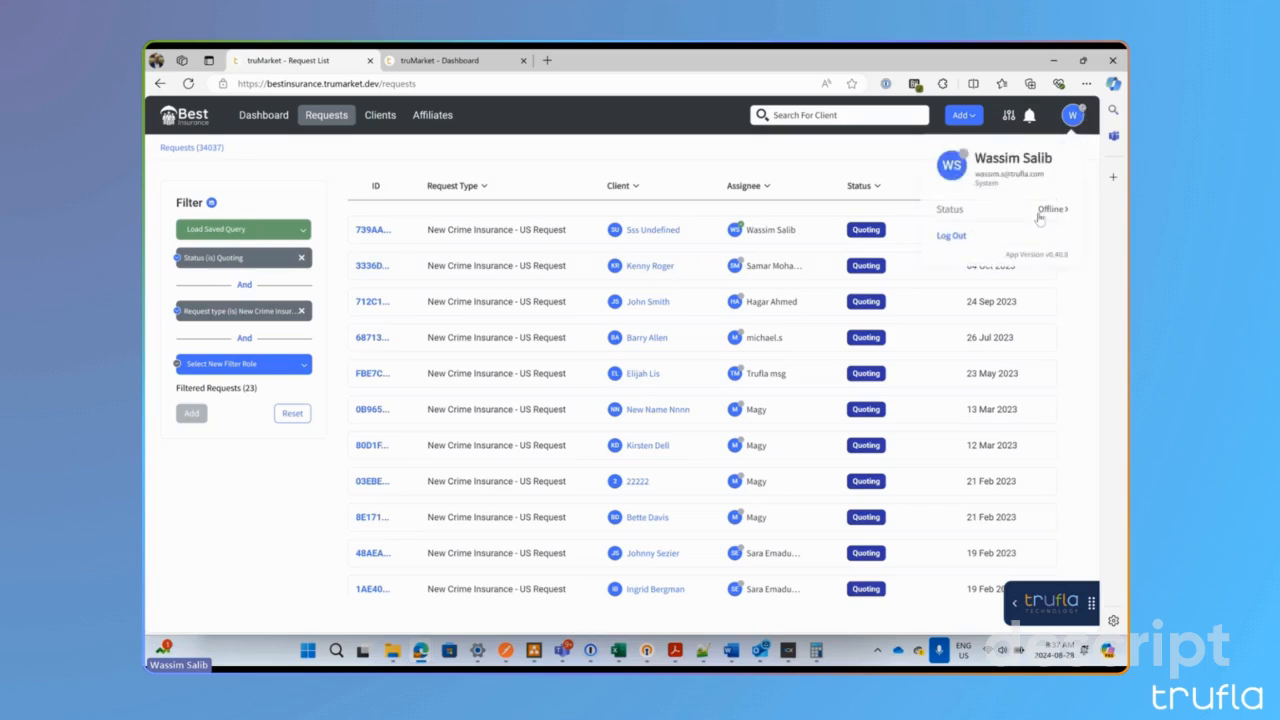
click(1040, 214)
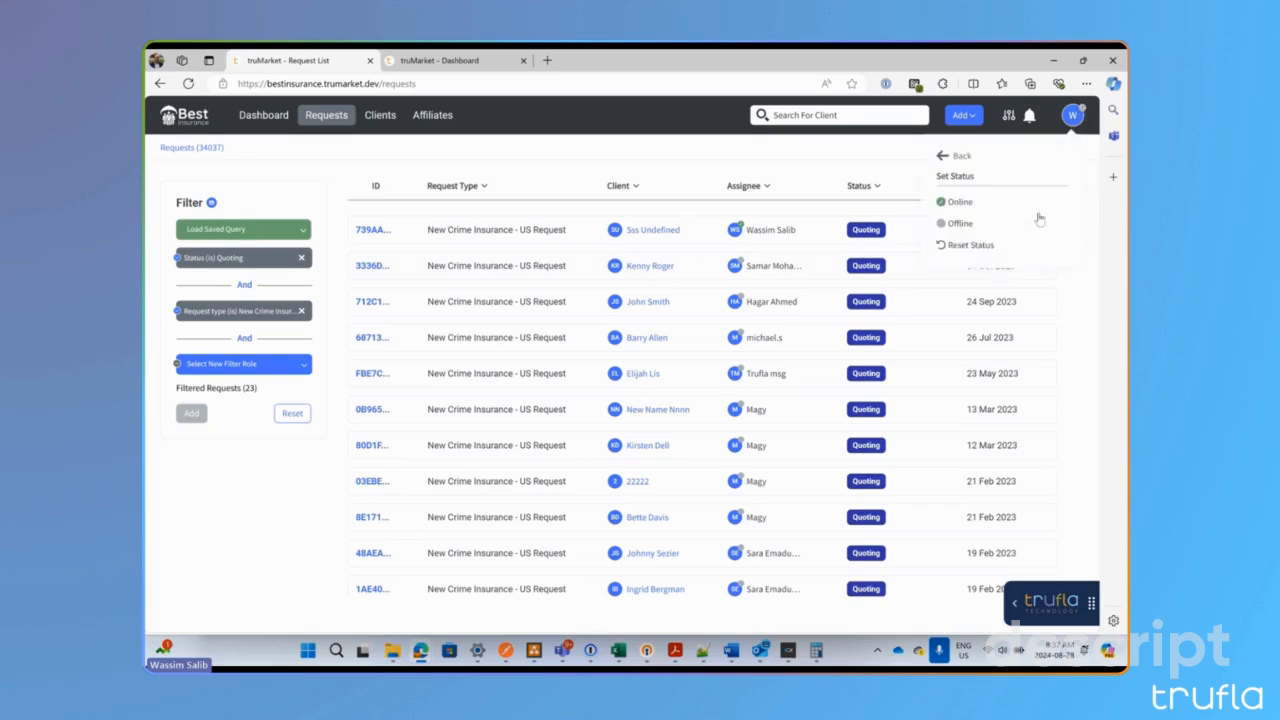
click(980, 248)
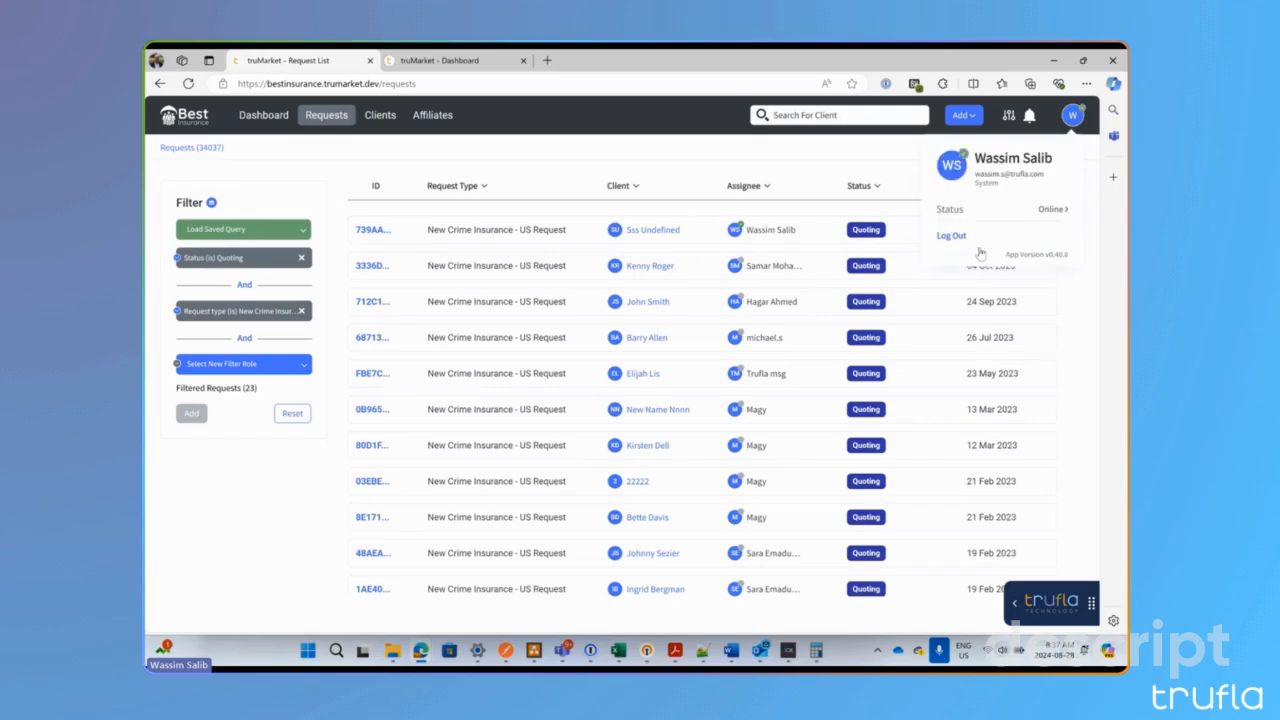
click(901, 163)
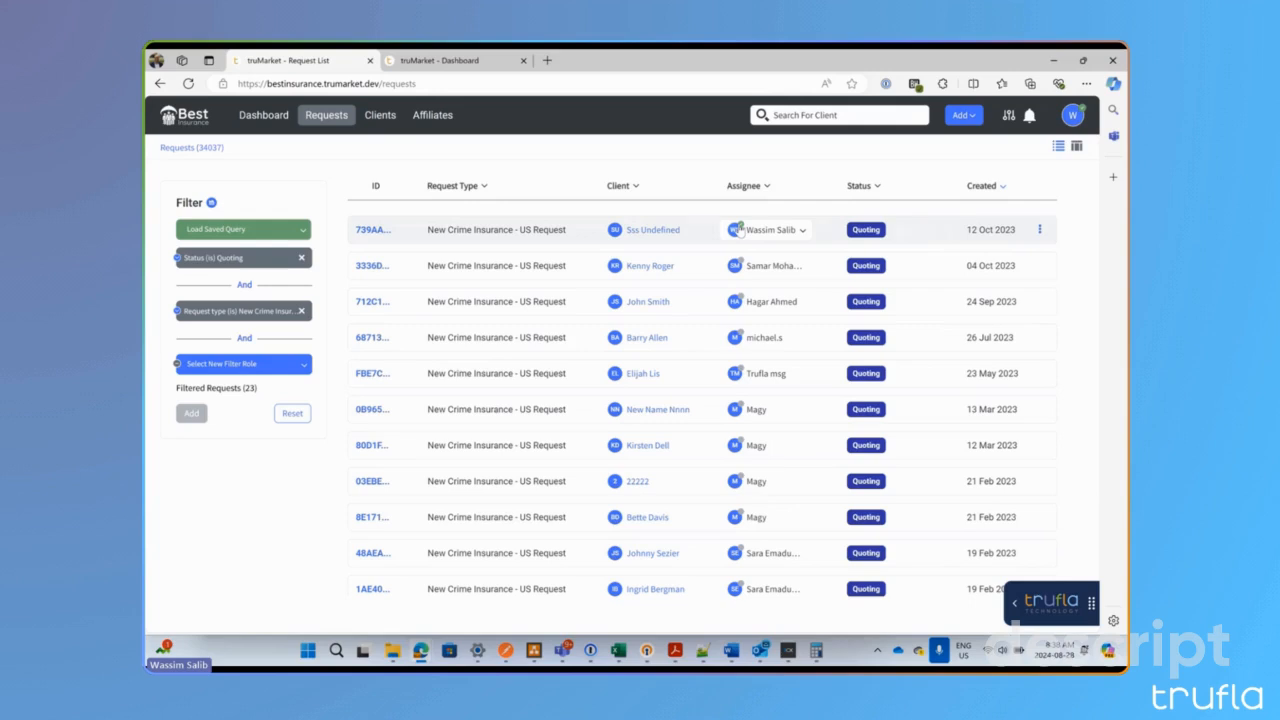
Open the distribution queues configuration and look through the existing queues
scroll(775, 340, down, 3)
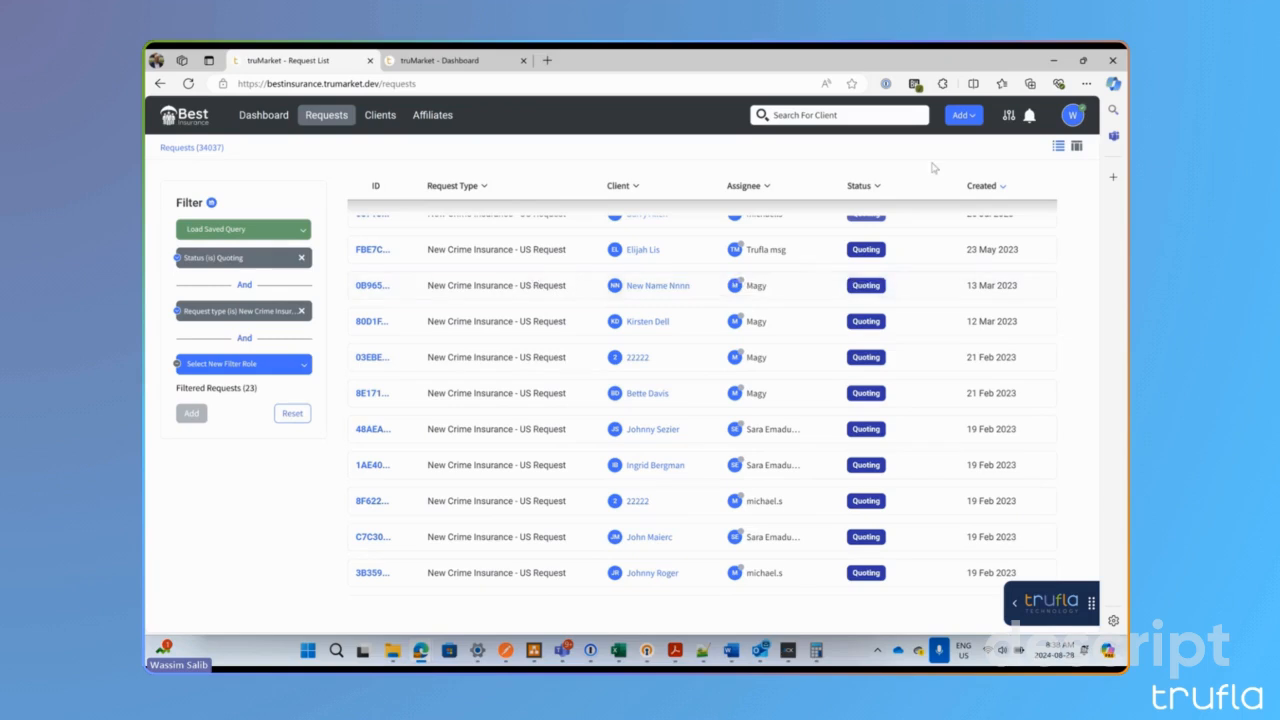
click(1009, 116)
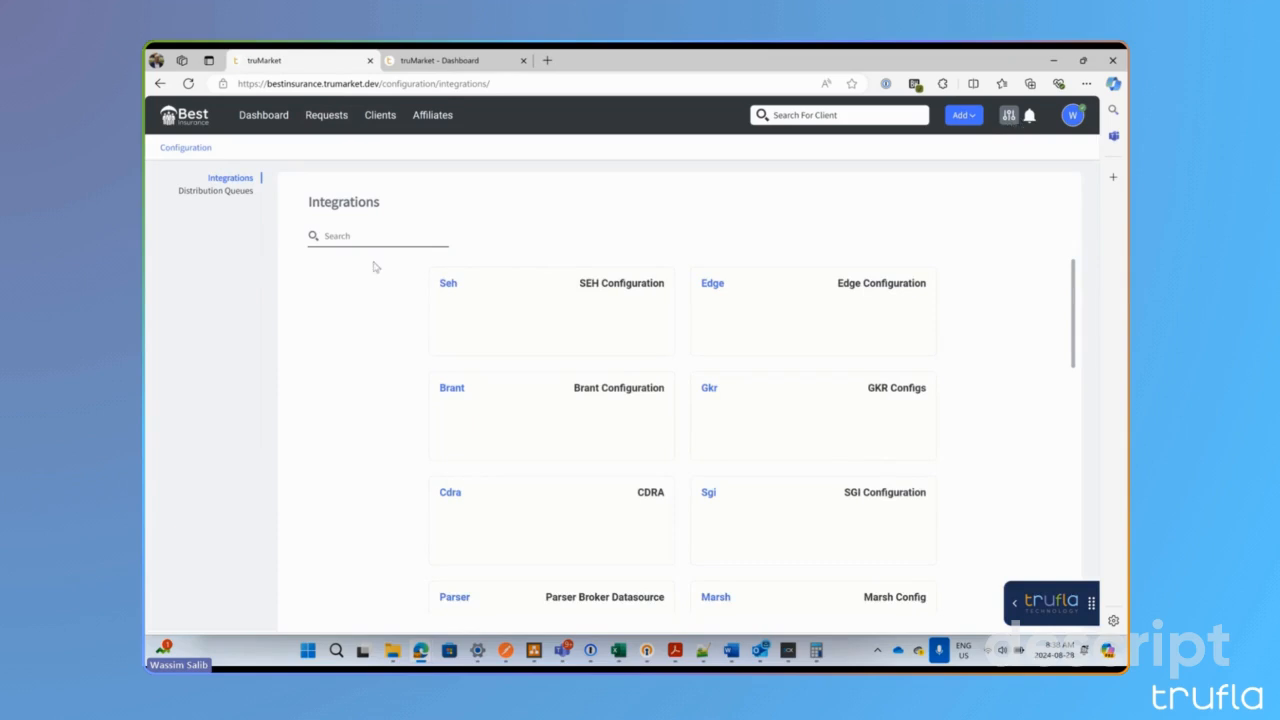
click(222, 194)
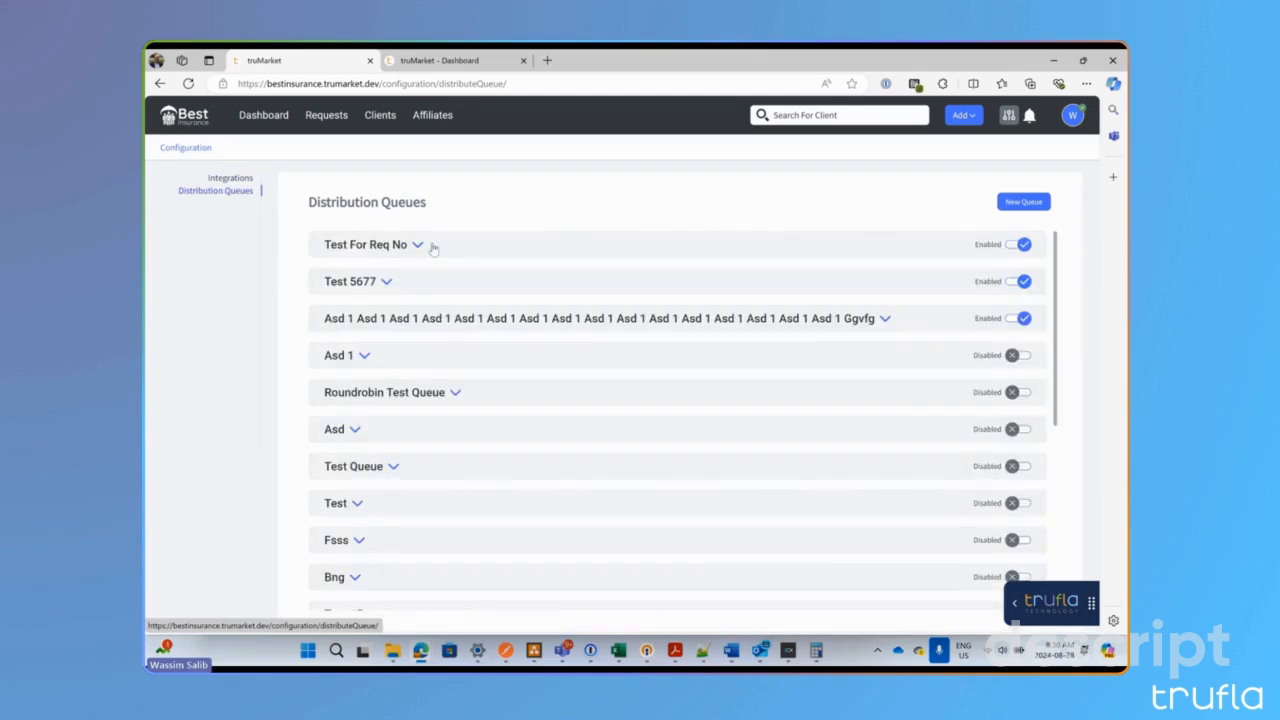
scroll(446, 245, down, 3)
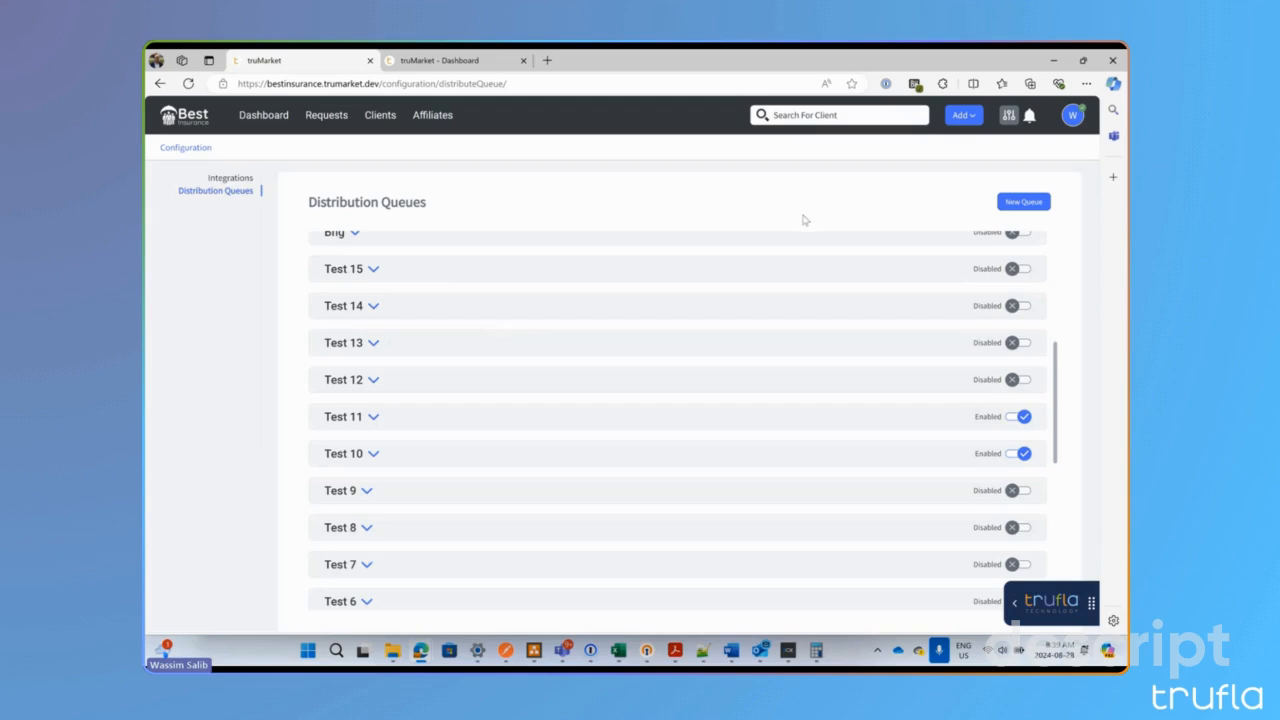
Start a new distribution queue named "Home & Auto Sales" with Weighted Load as its distribution method
click(1020, 204)
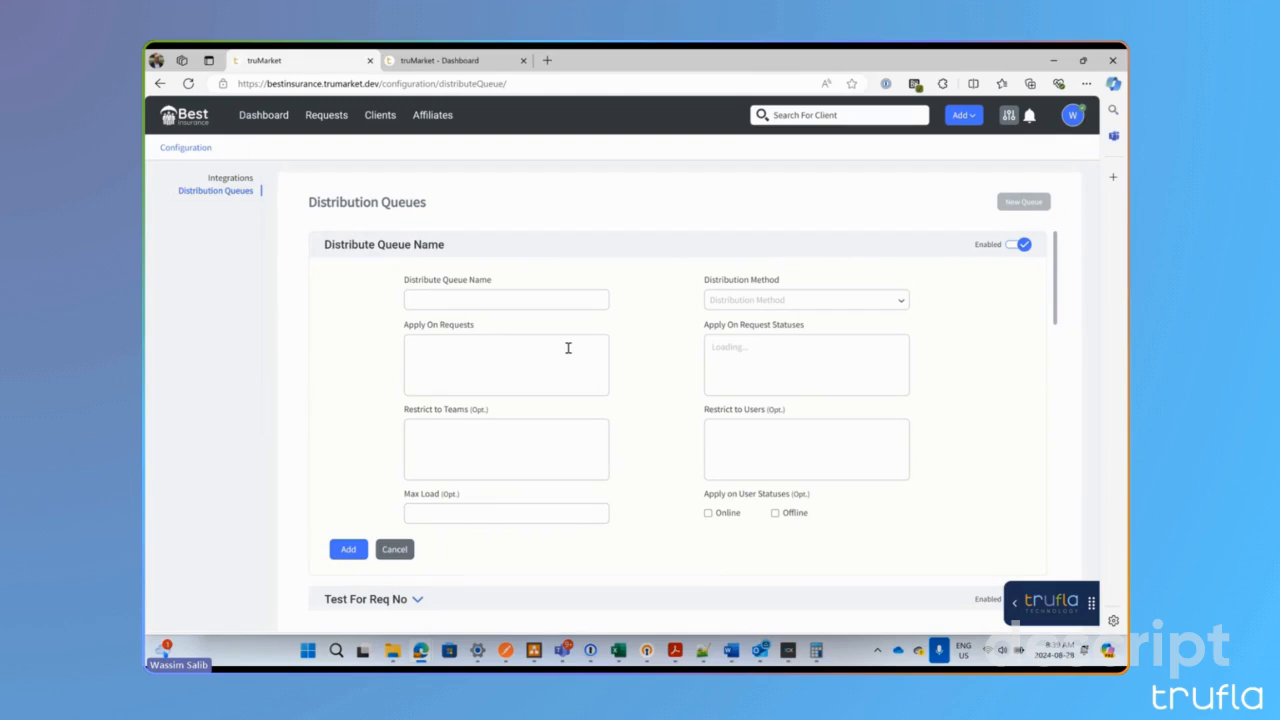
click(603, 302)
text(Home &)
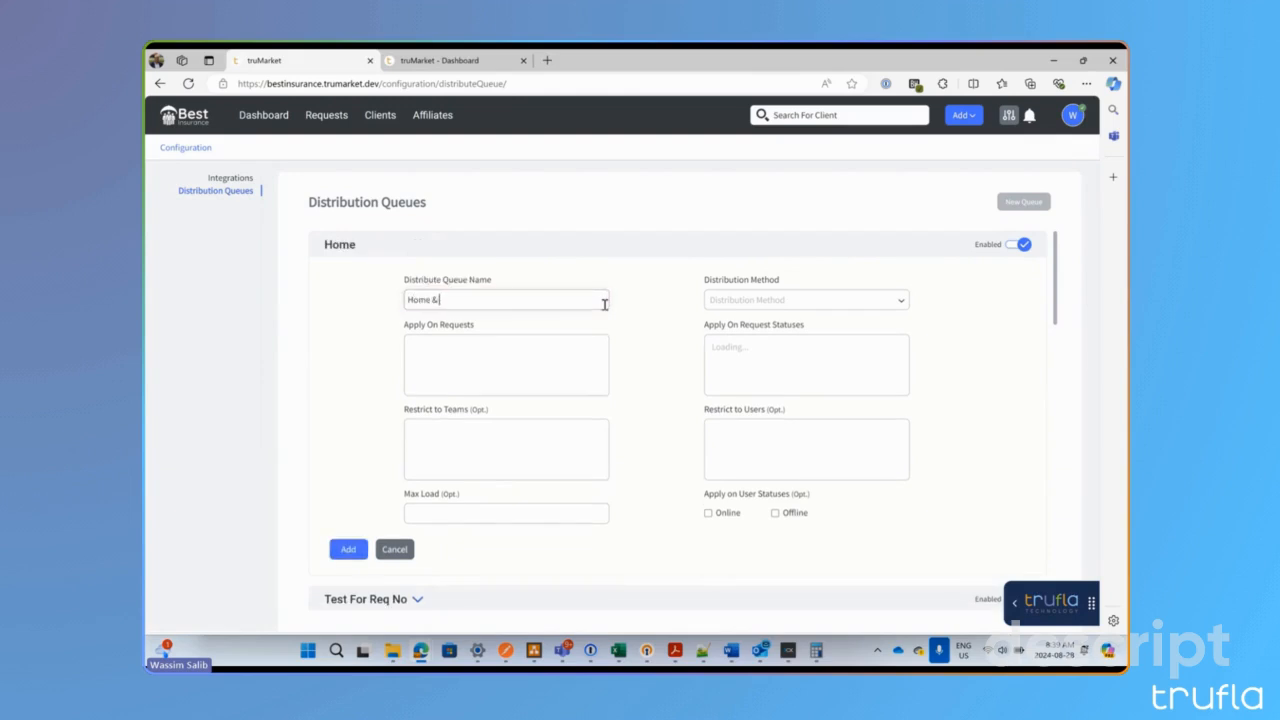
text( Auto Sales)
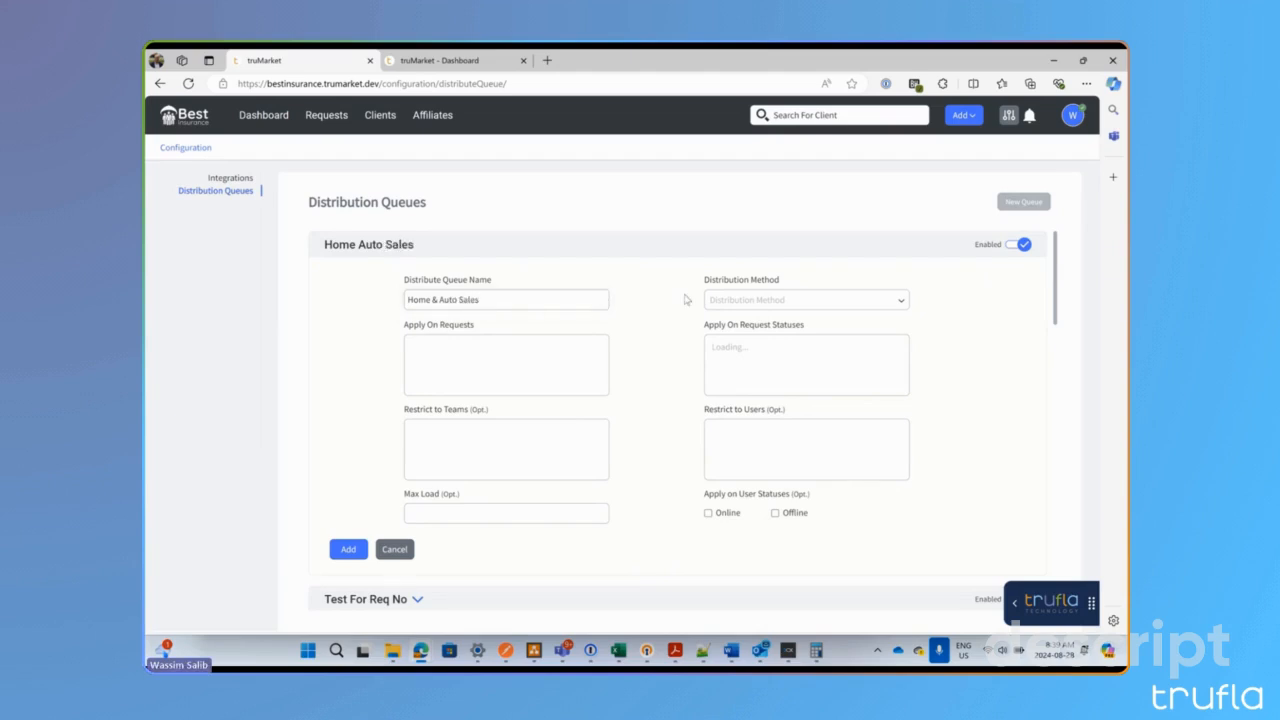
click(735, 296)
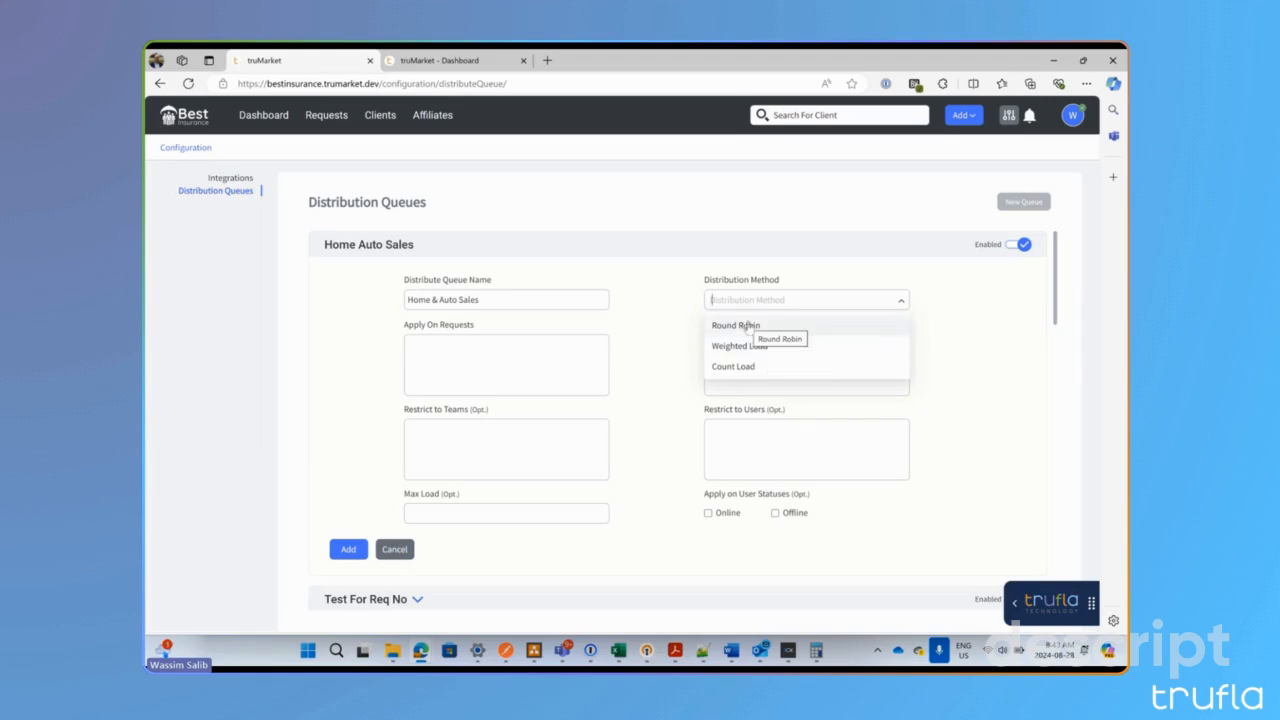
click(759, 345)
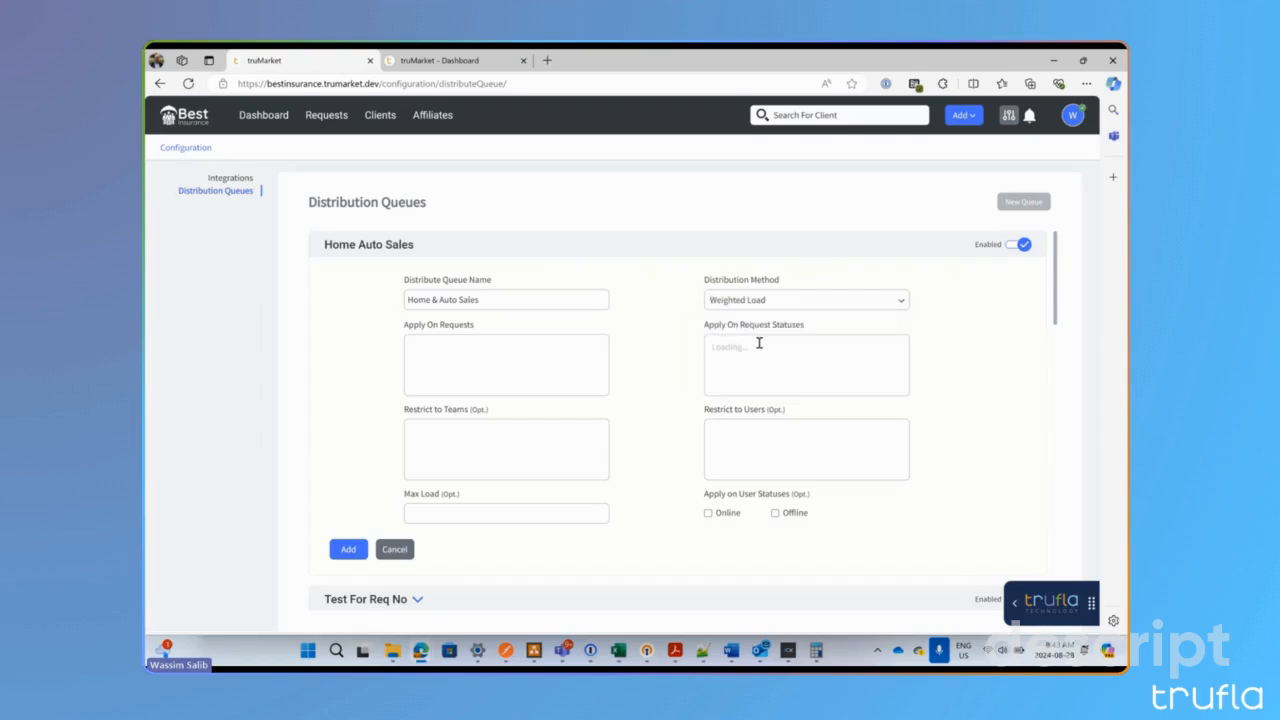
Apply the new queue to Home and Auto - CA requests with the request status Quoted (Home and Auto - CA)
click(511, 352)
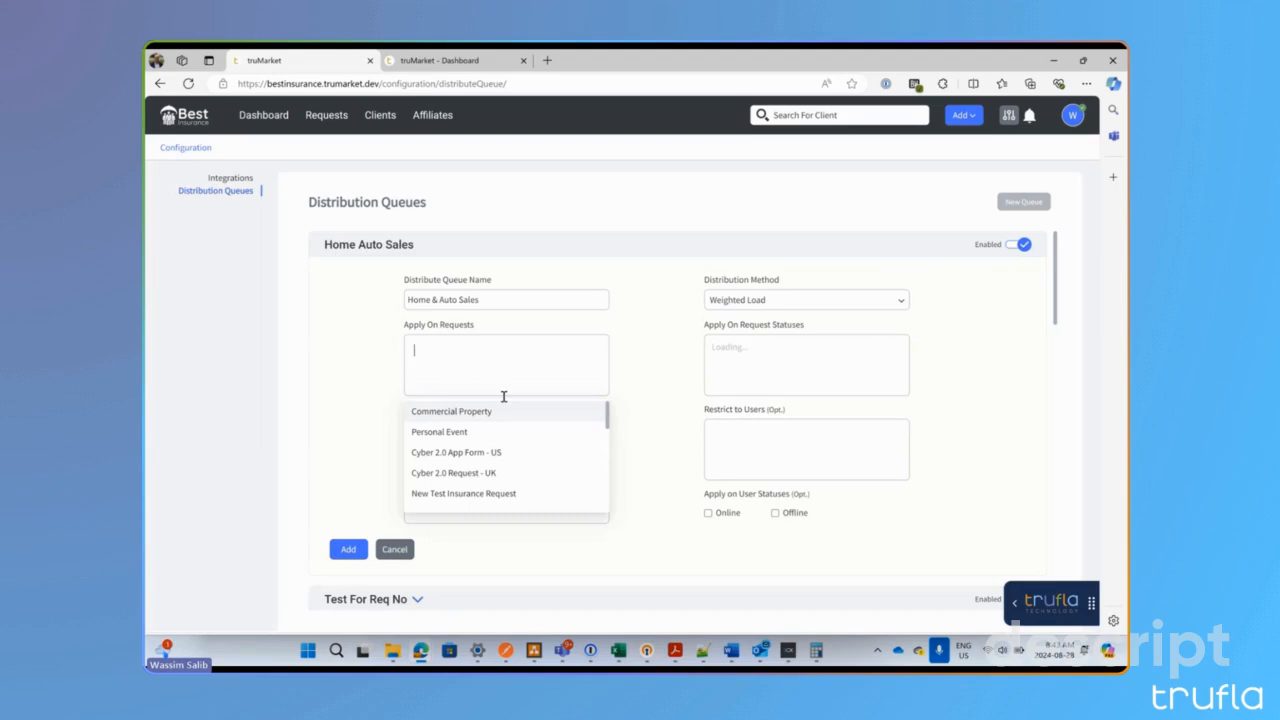
text(home)
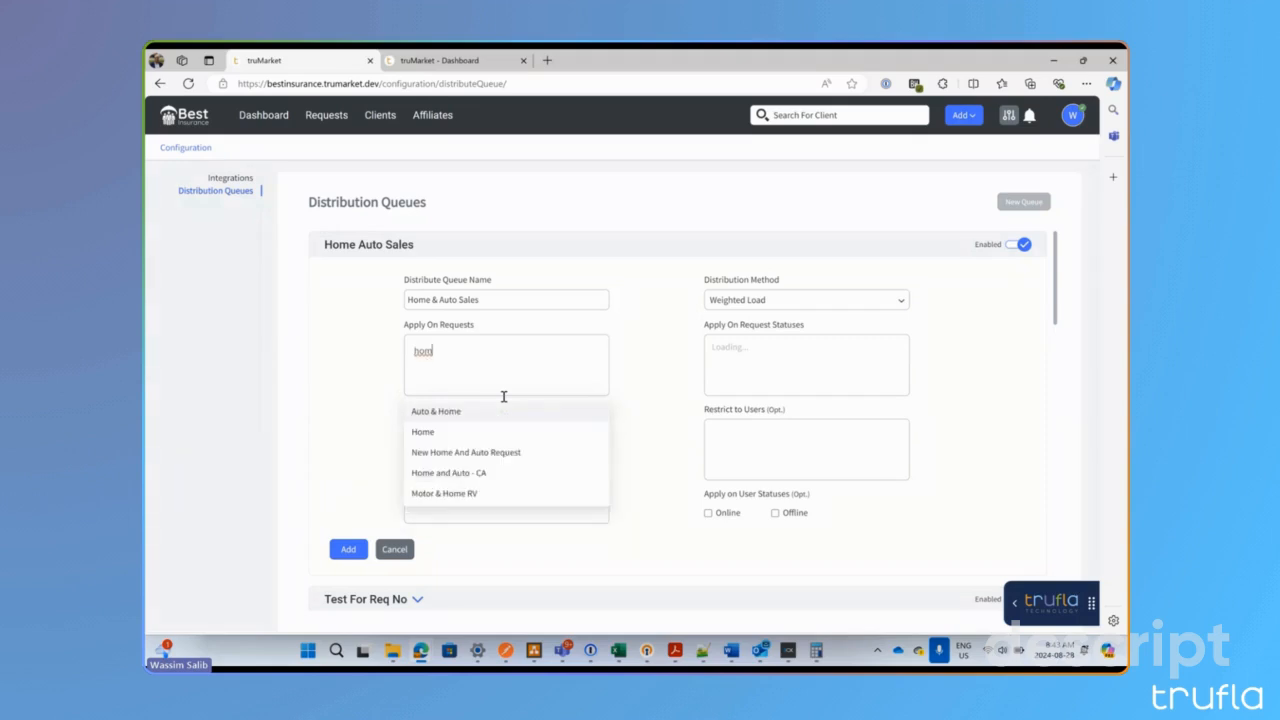
click(465, 474)
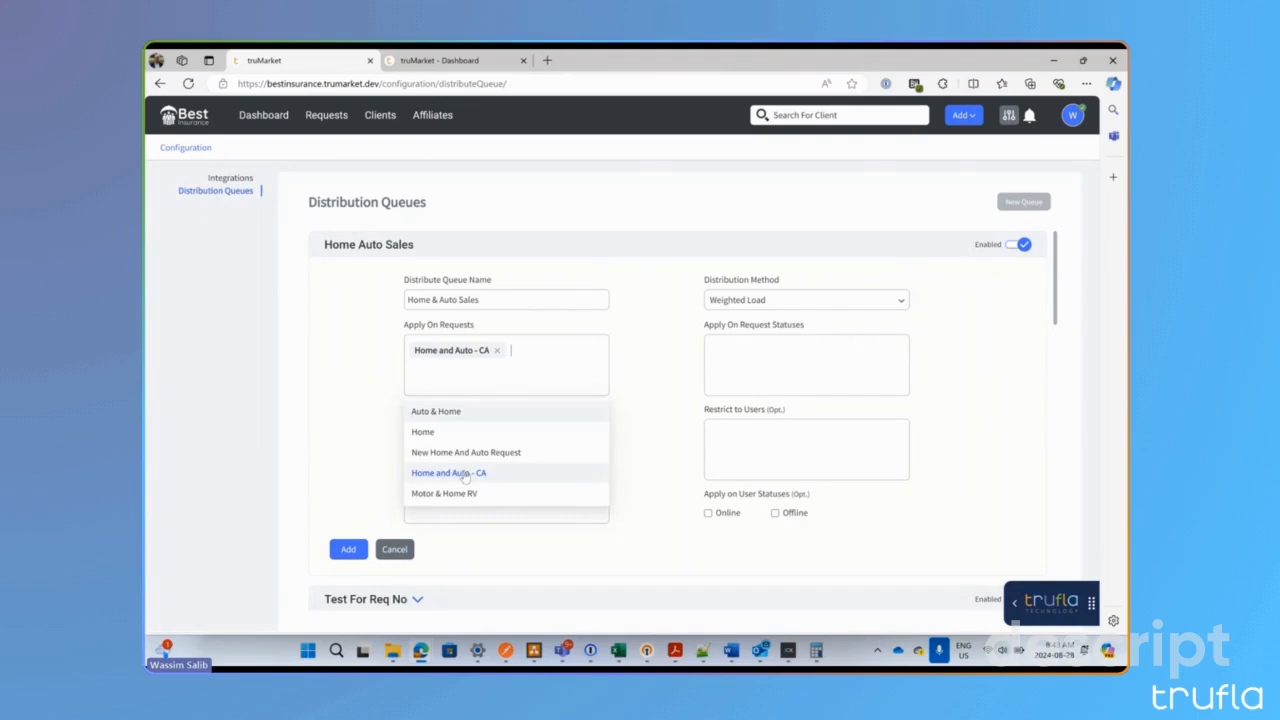
click(726, 385)
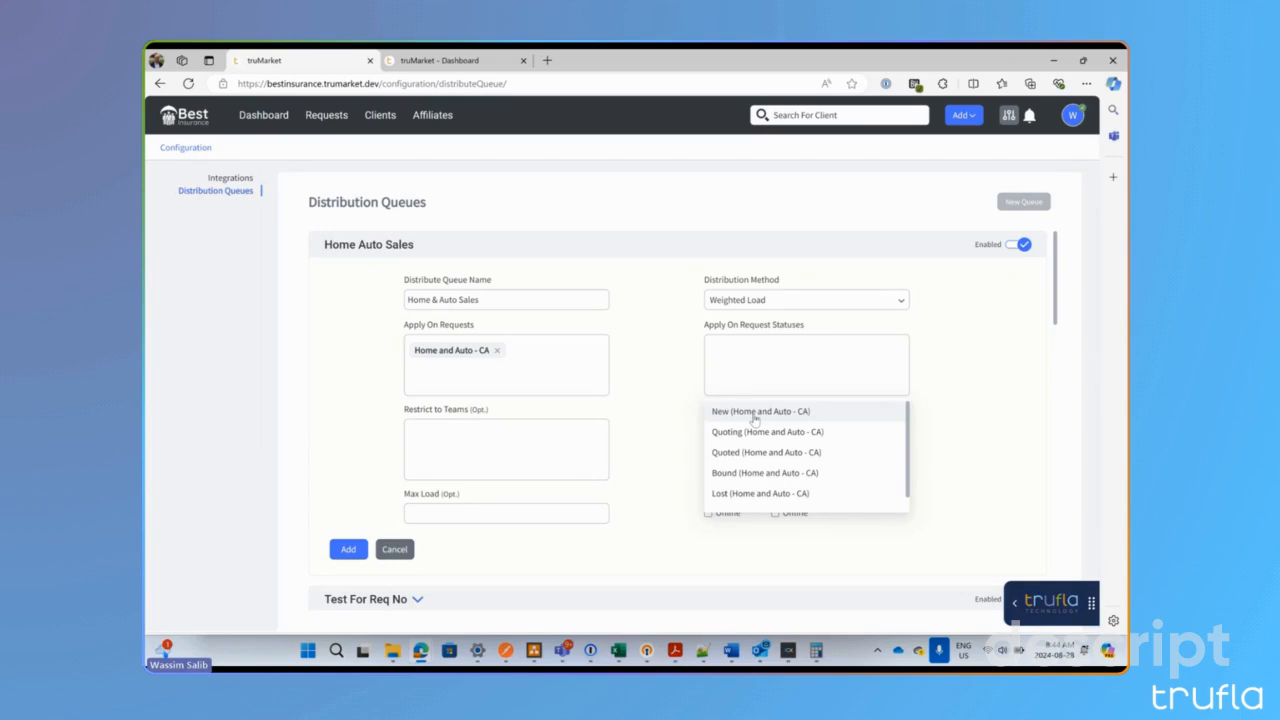
scroll(755, 419, down, 1)
scroll(752, 420, up, 1)
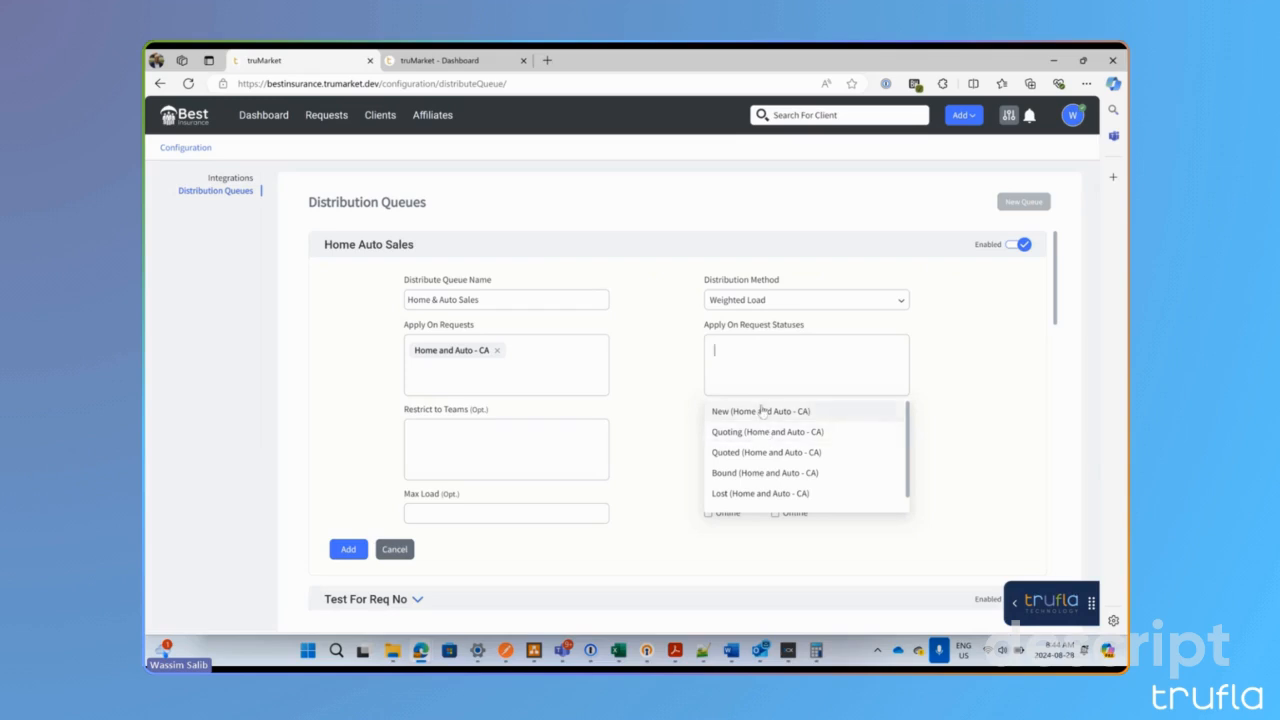
click(780, 455)
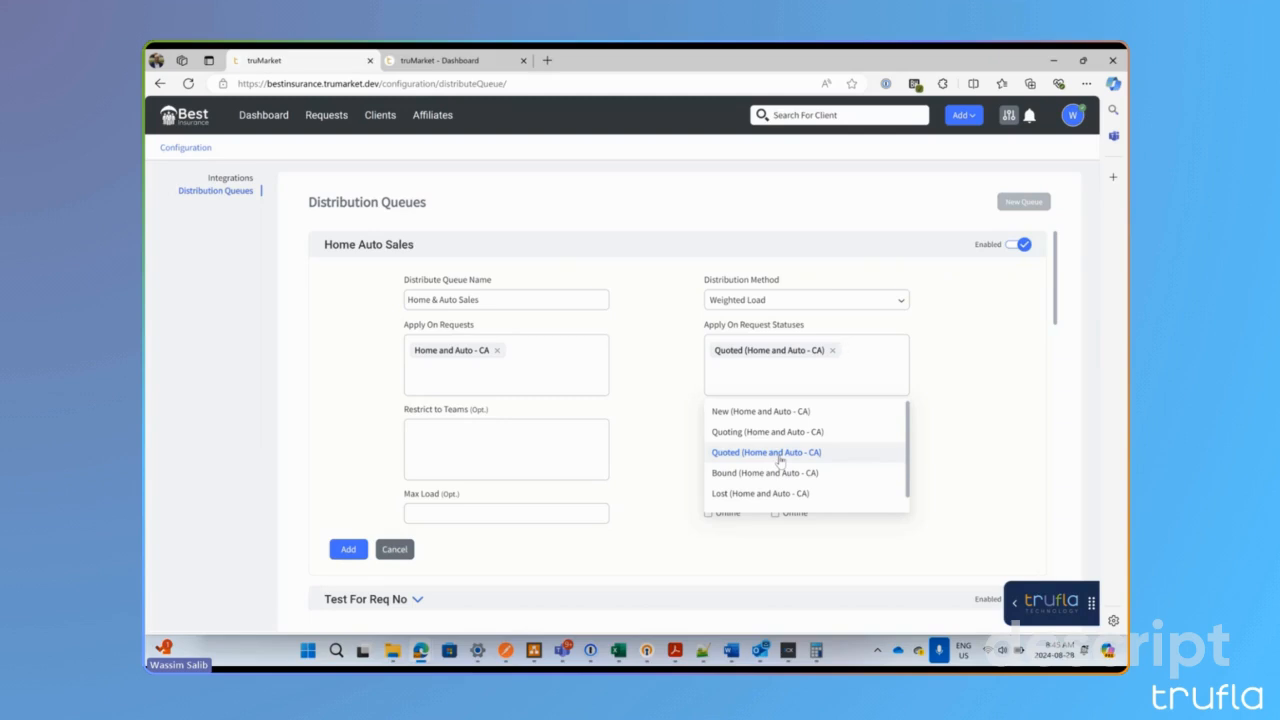
Replace the queue's Quoted request status with New (Home and Auto - CA)
click(832, 350)
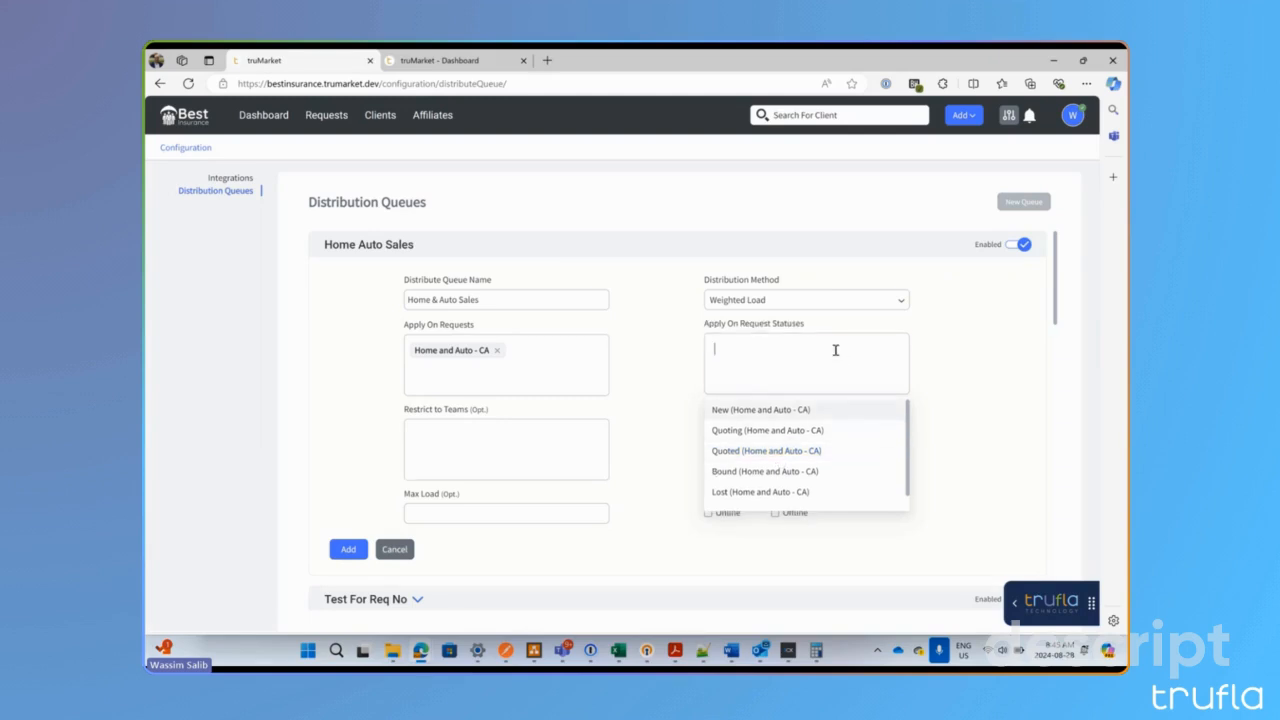
click(761, 411)
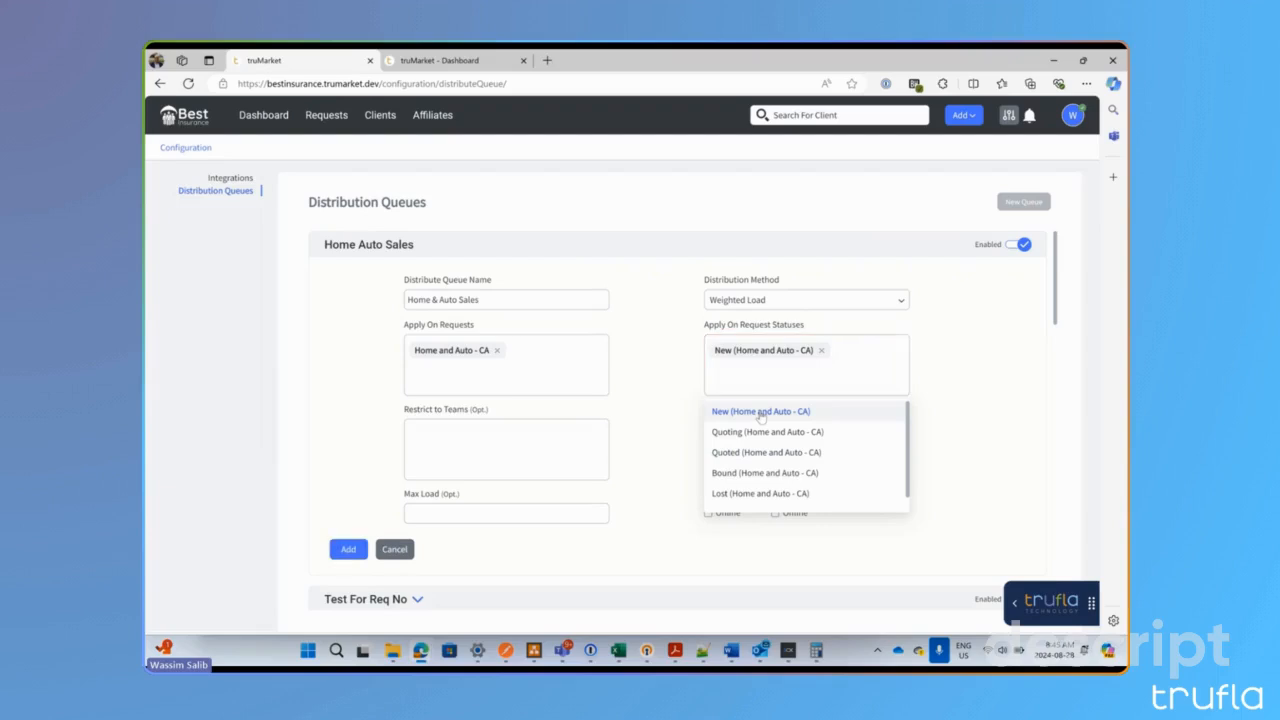
Restrict the new queue to the Trufla Admins and Front end_team teams
click(551, 441)
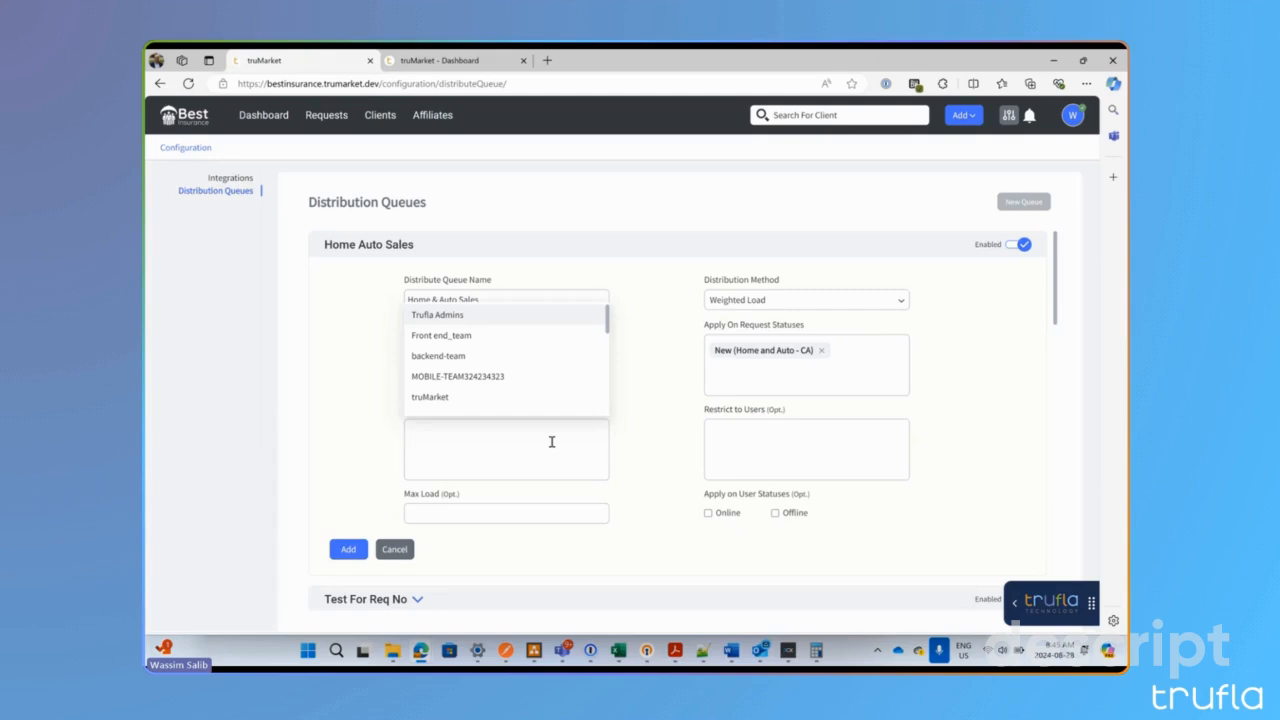
click(470, 318)
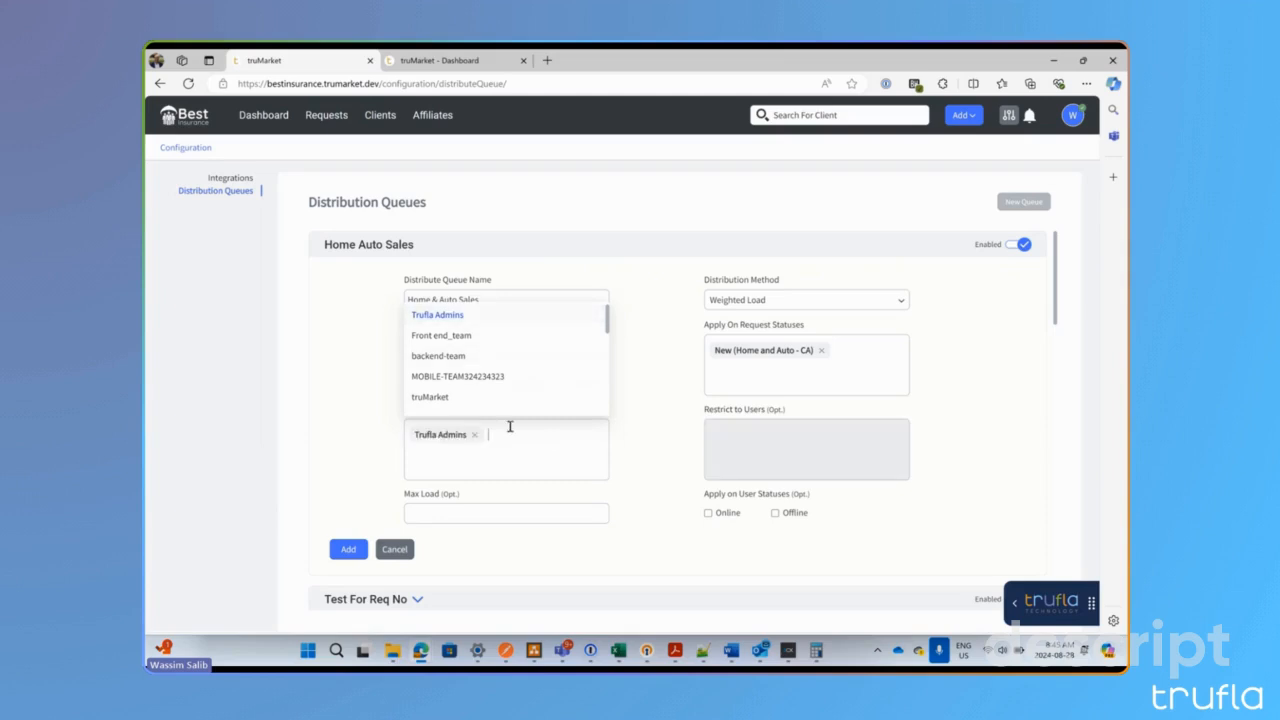
click(446, 339)
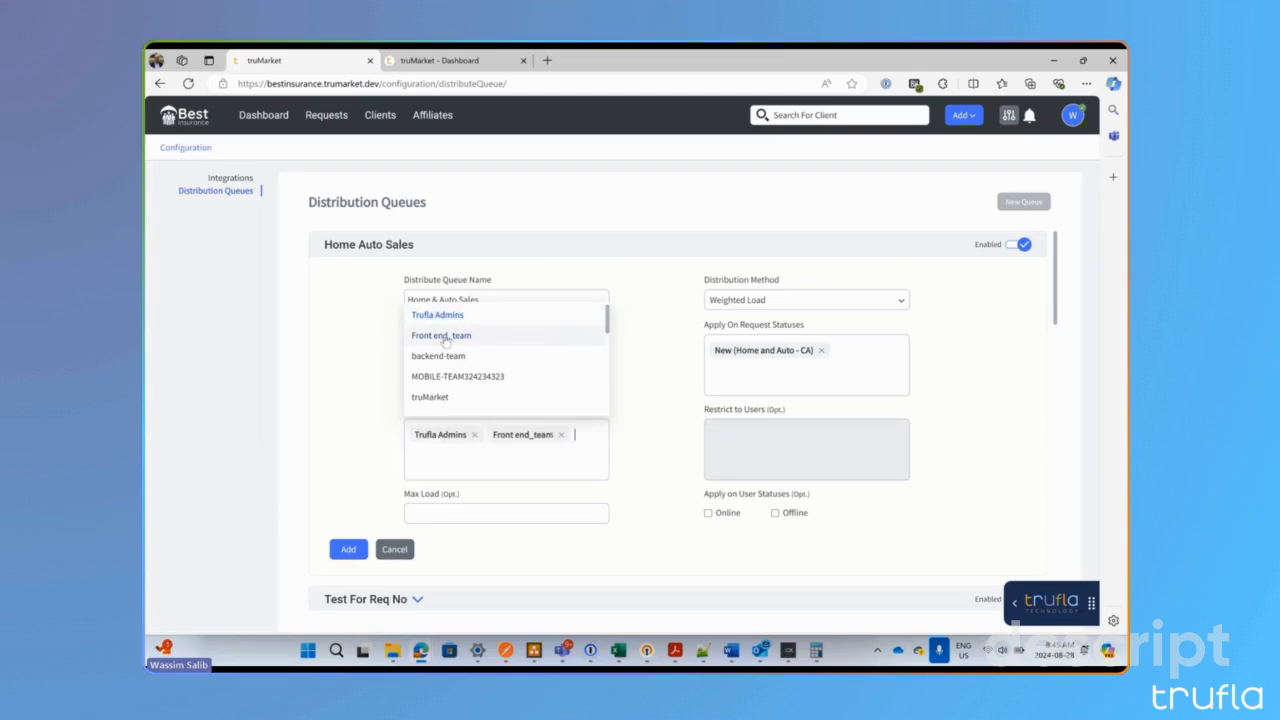
click(588, 475)
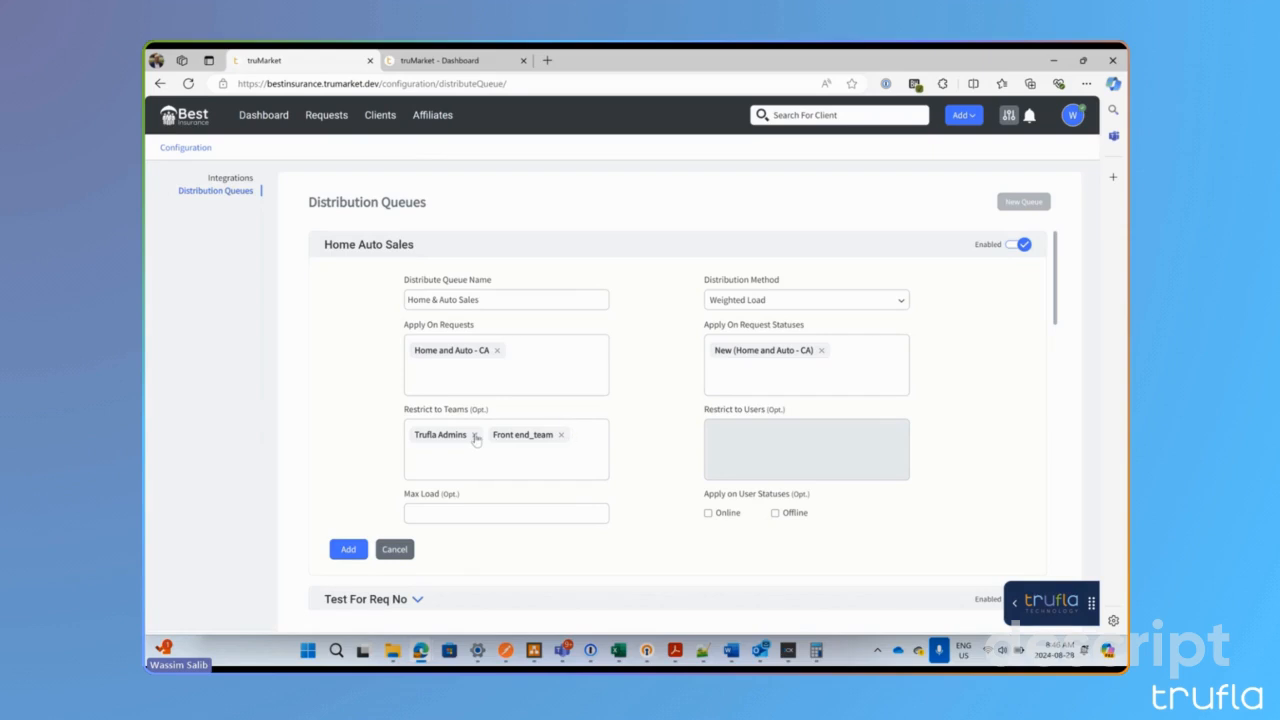
Clear both teams from the restriction and restrict the queue to two individual users instead
click(476, 436)
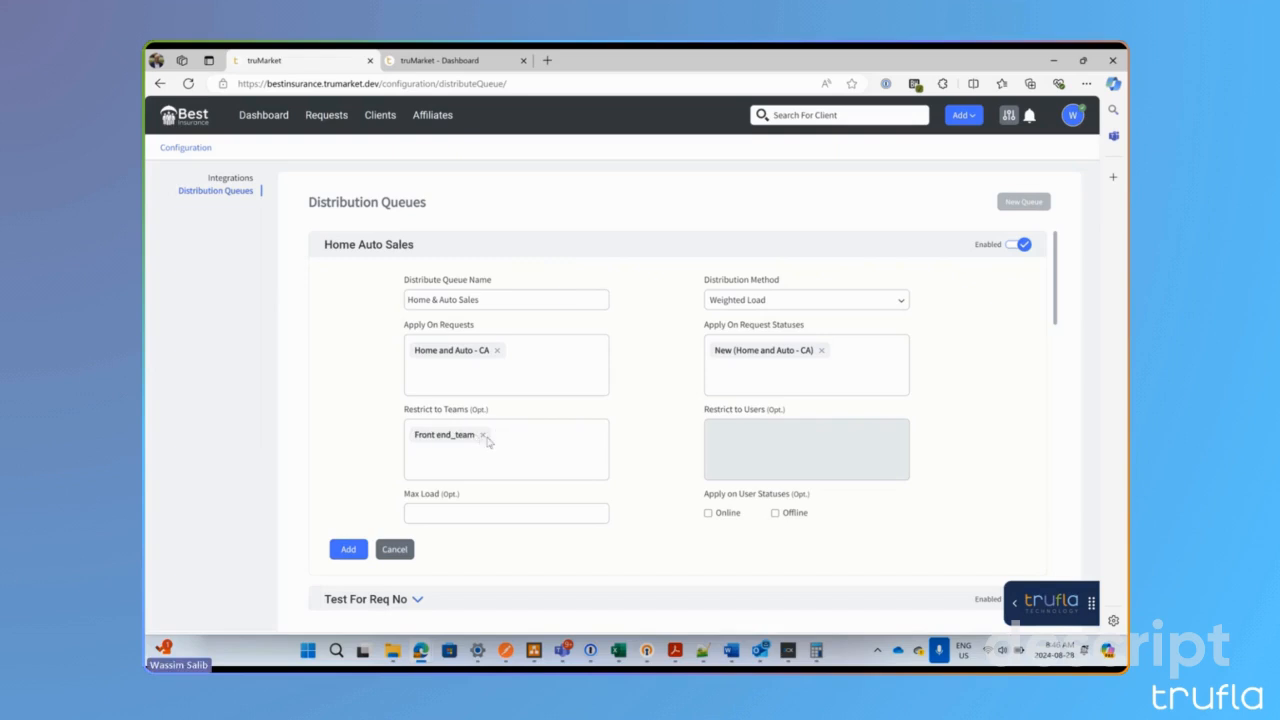
click(483, 436)
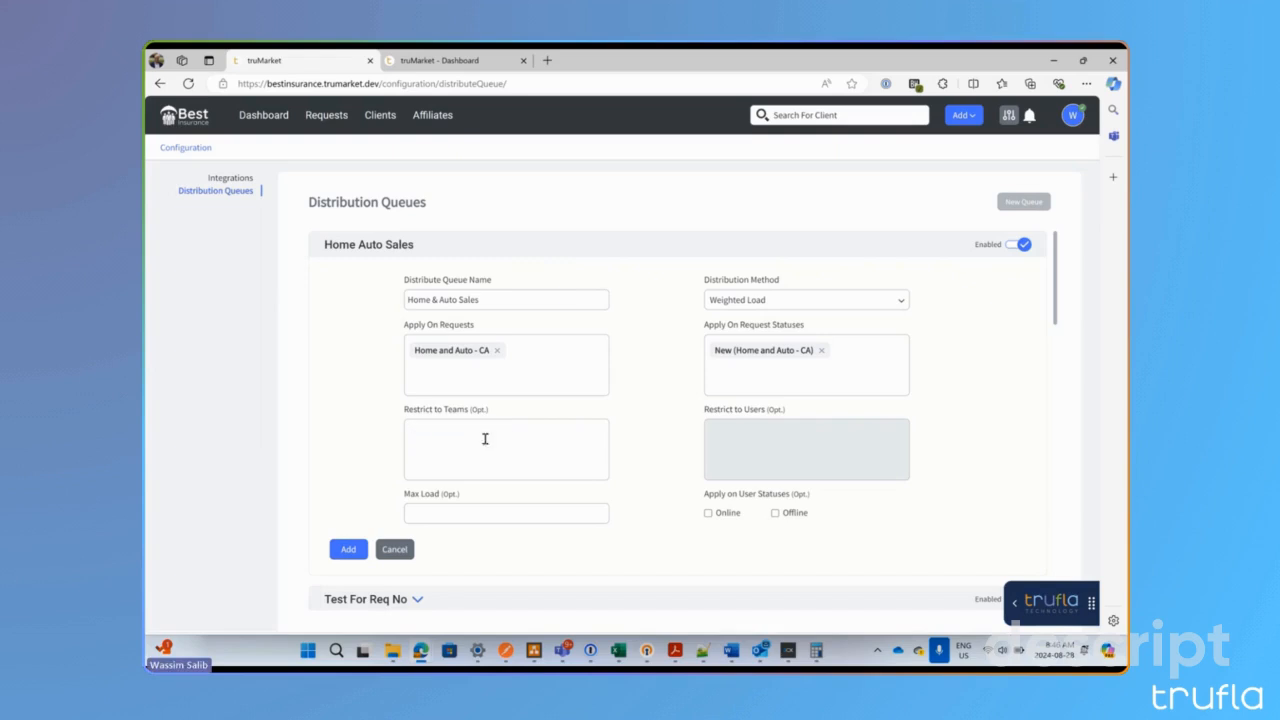
click(760, 449)
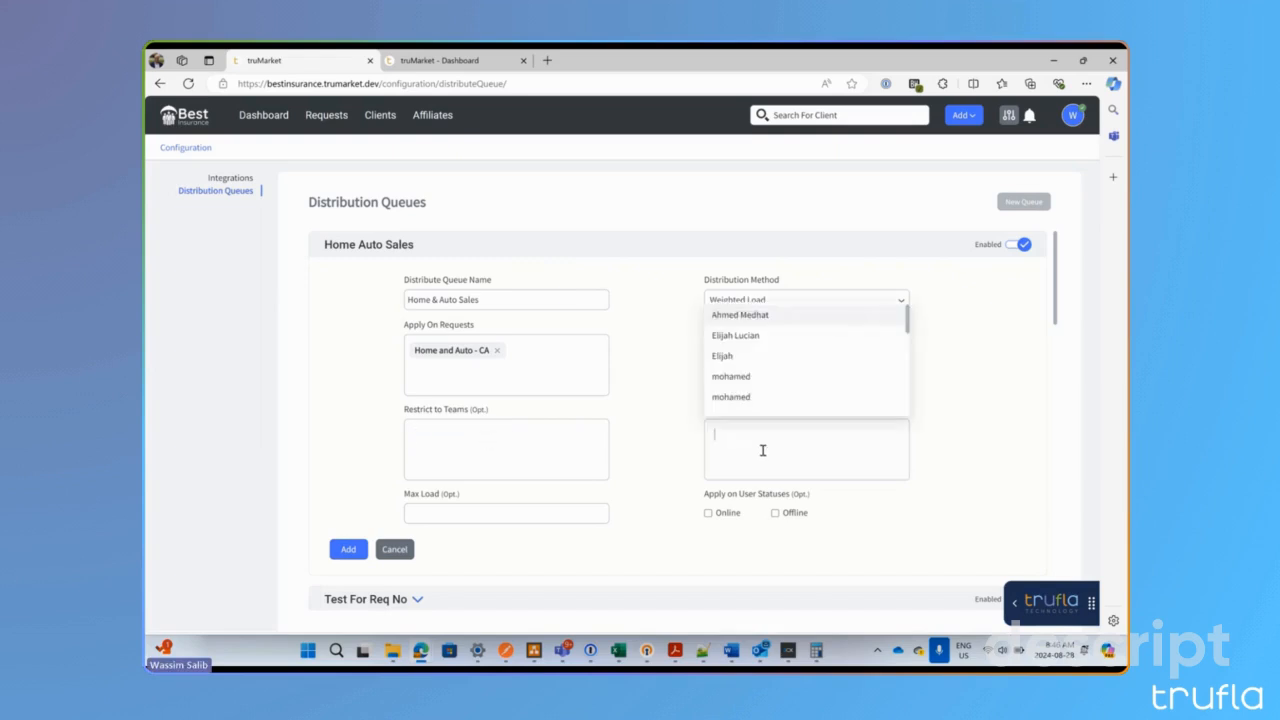
click(764, 314)
click(826, 435)
text(w)
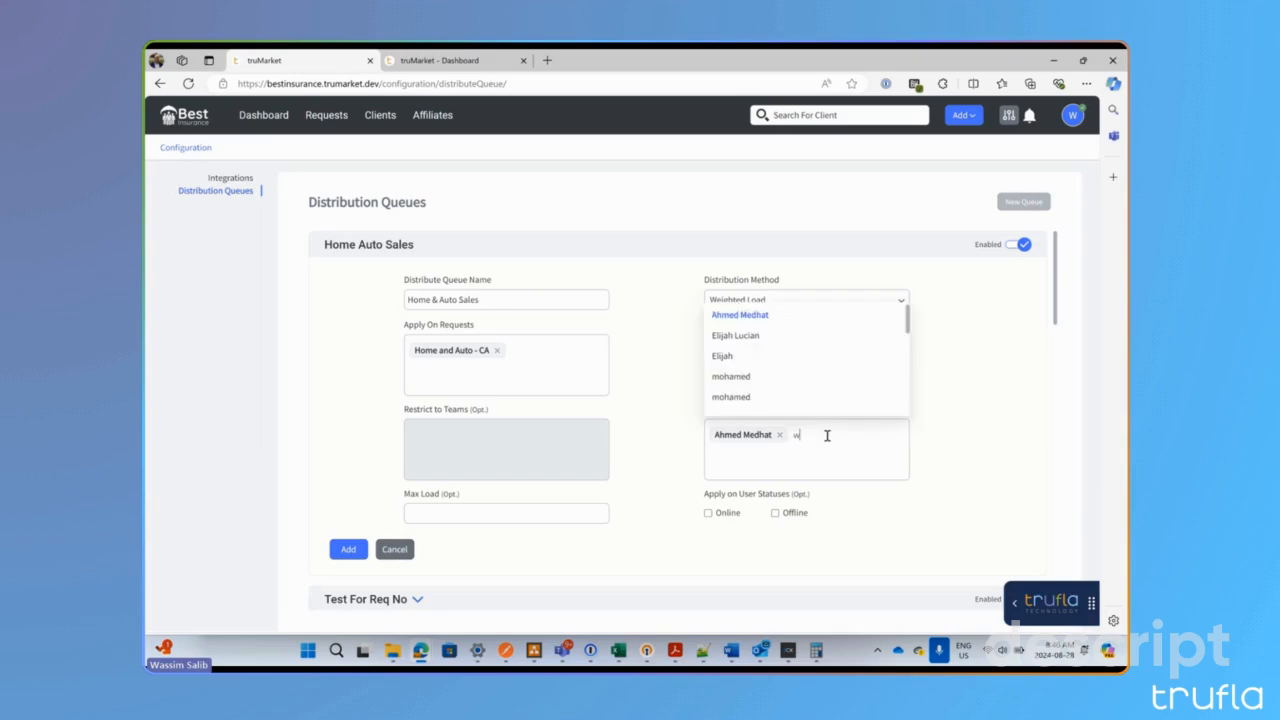
text(ass)
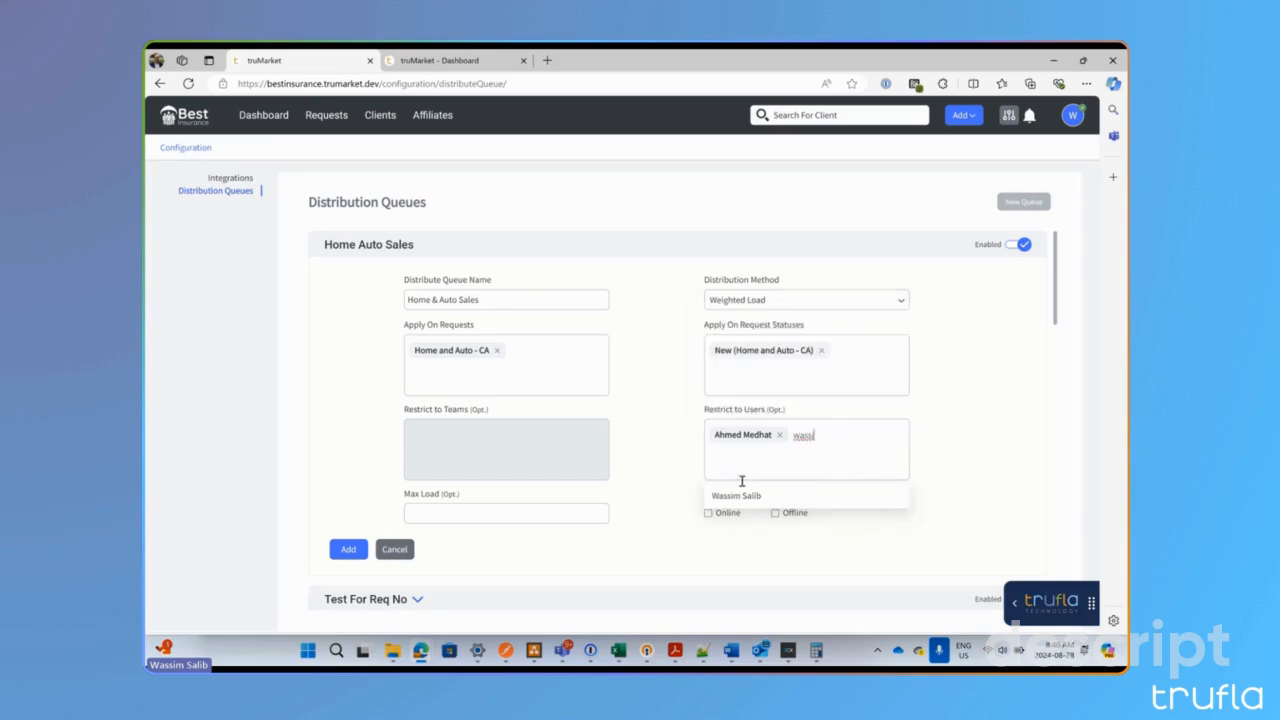
click(754, 498)
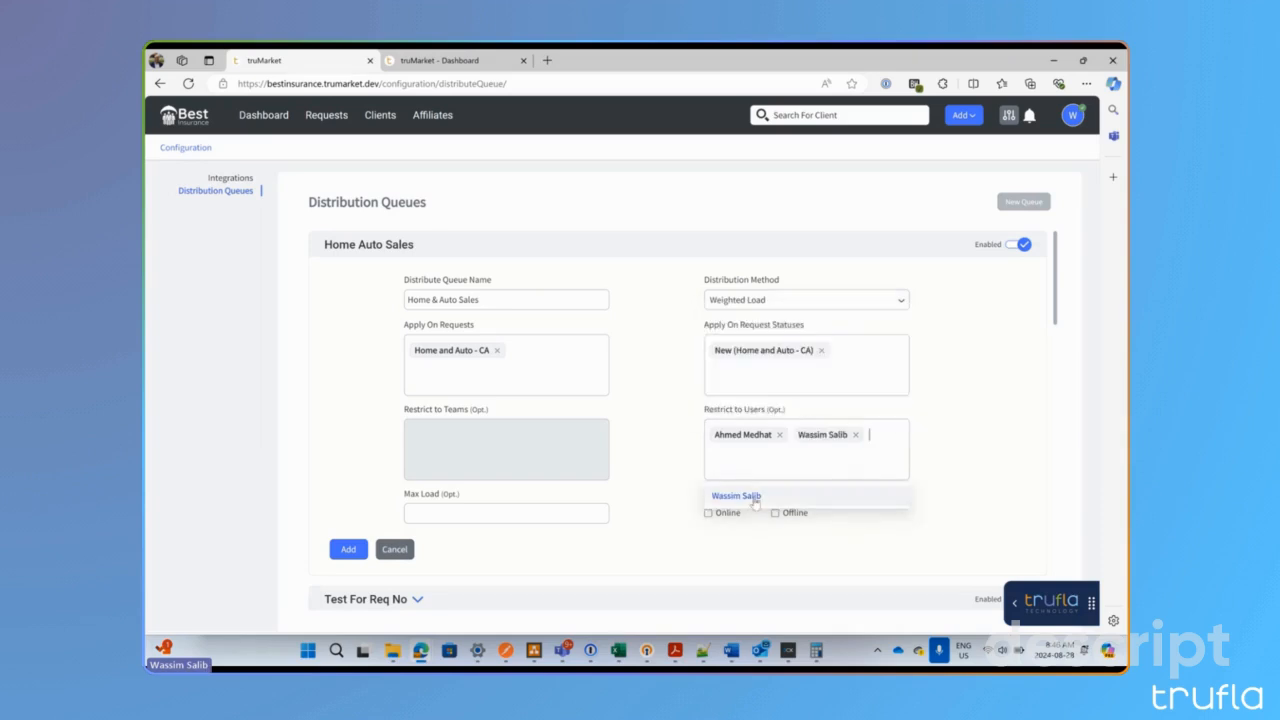
click(678, 426)
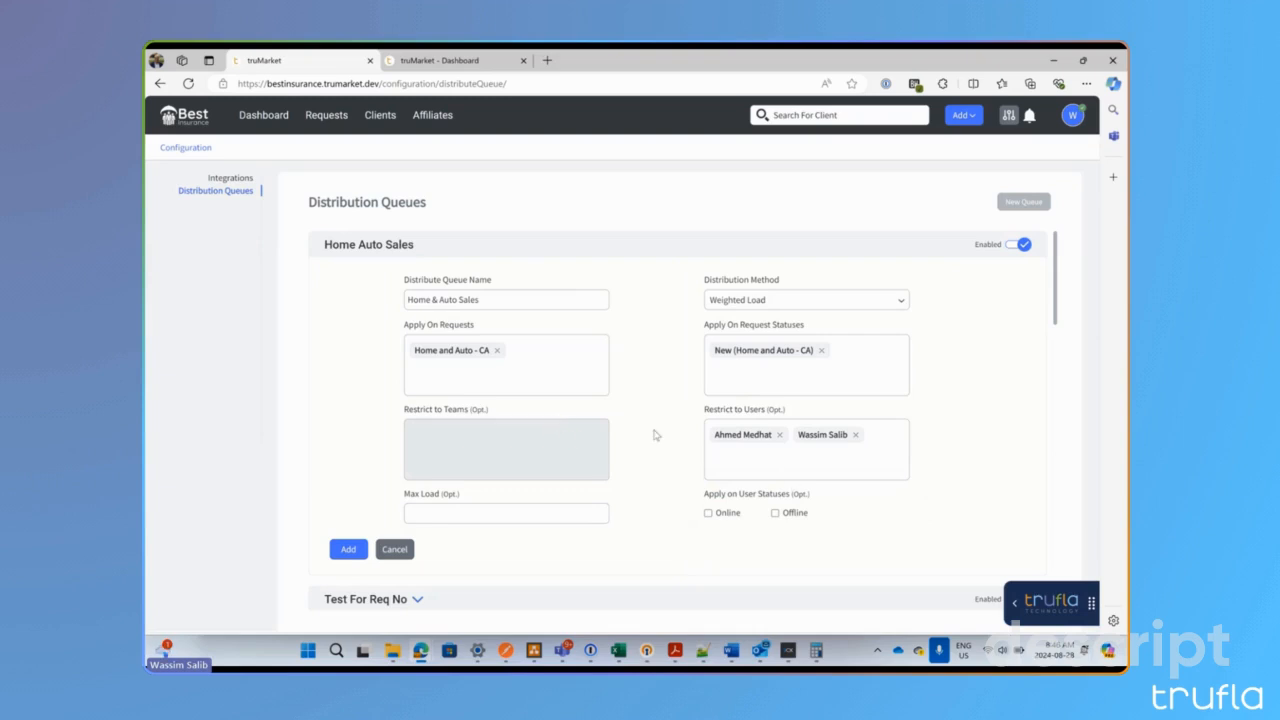
Set the queue's maximum load to 20
scroll(655, 435, down, 2)
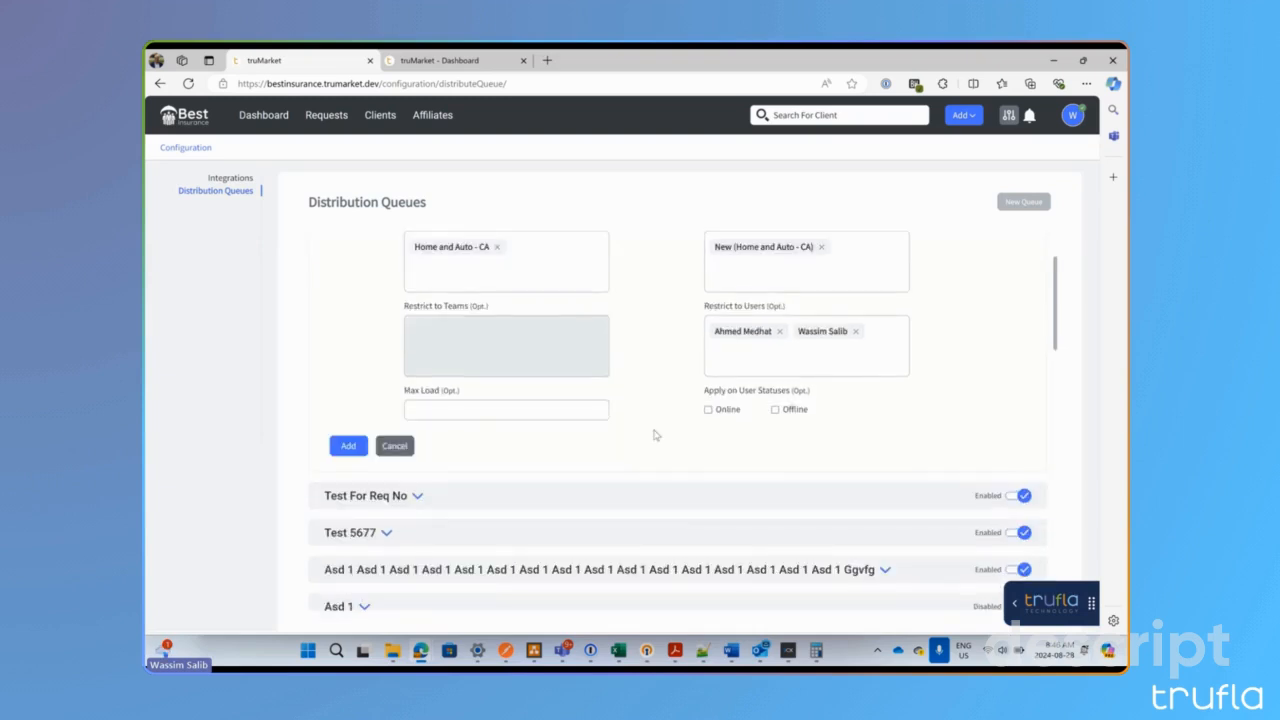
click(509, 412)
scroll(641, 336, up, 1)
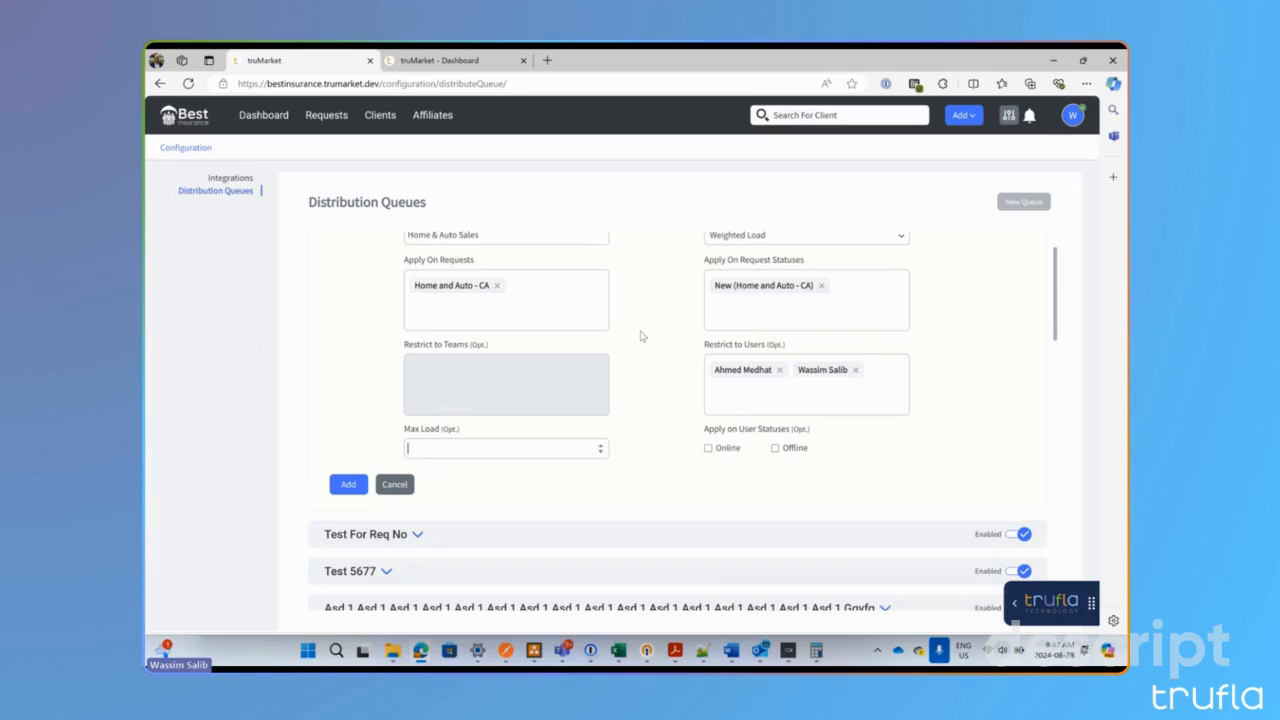
text(20)
double_click(409, 449)
key(BackSpace)
text(10)
scroll(724, 411, up, 1)
scroll(724, 412, down, 1)
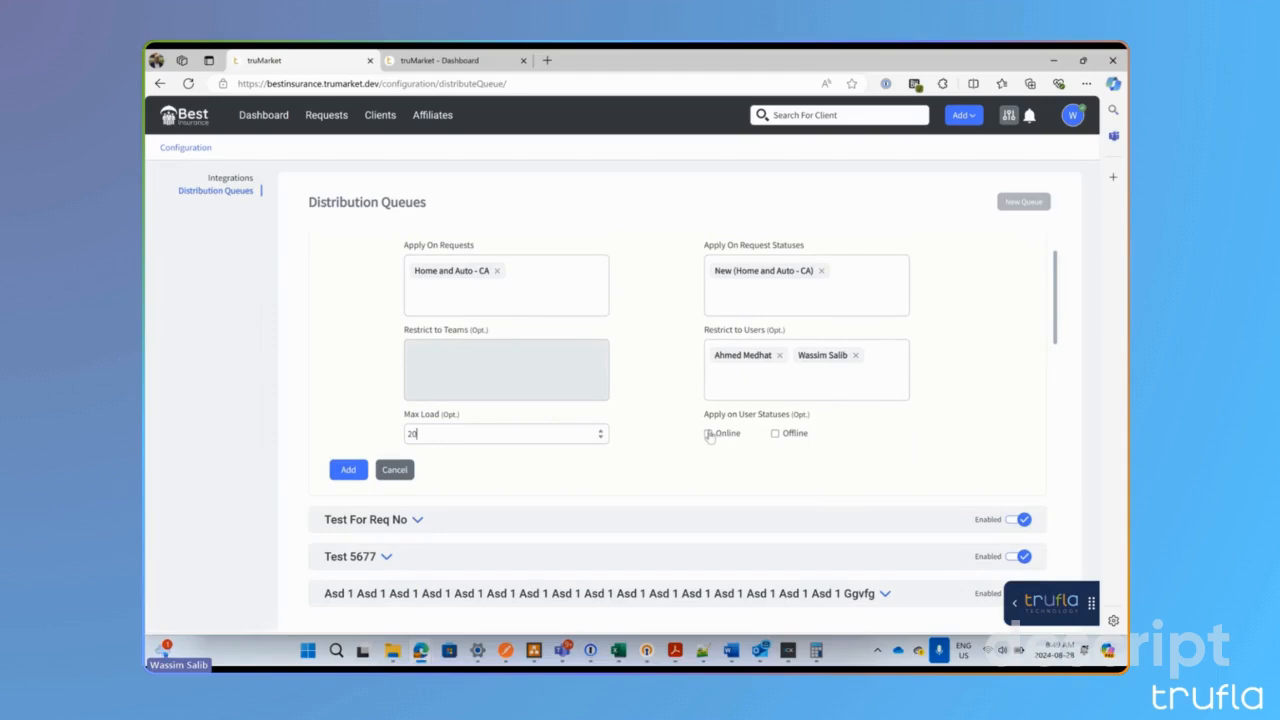
Try applying the queue to users with the Online status, and clear that status again
click(708, 434)
click(708, 434)
scroll(623, 364, up, 1)
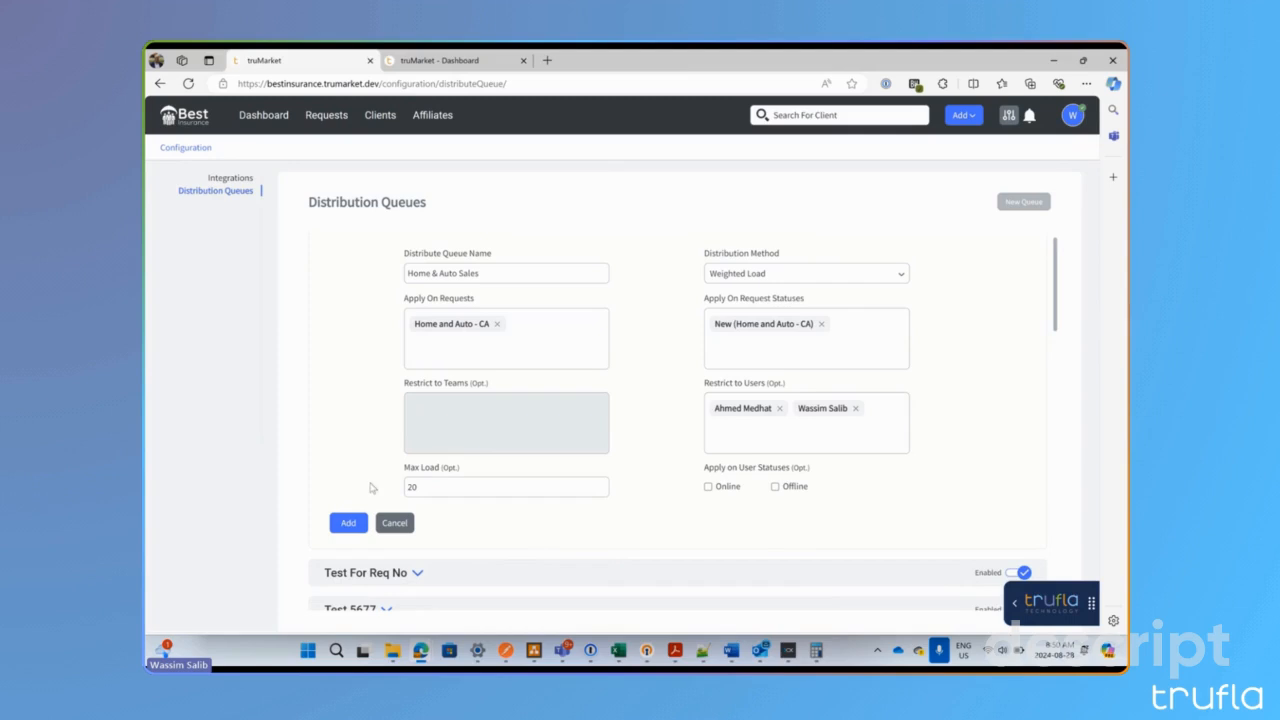
Try to add the new queue with the two-user restriction
click(348, 523)
click(347, 528)
click(347, 528)
Replace the two-user restriction with the Trufla Admins team and add the queue
click(781, 409)
click(771, 409)
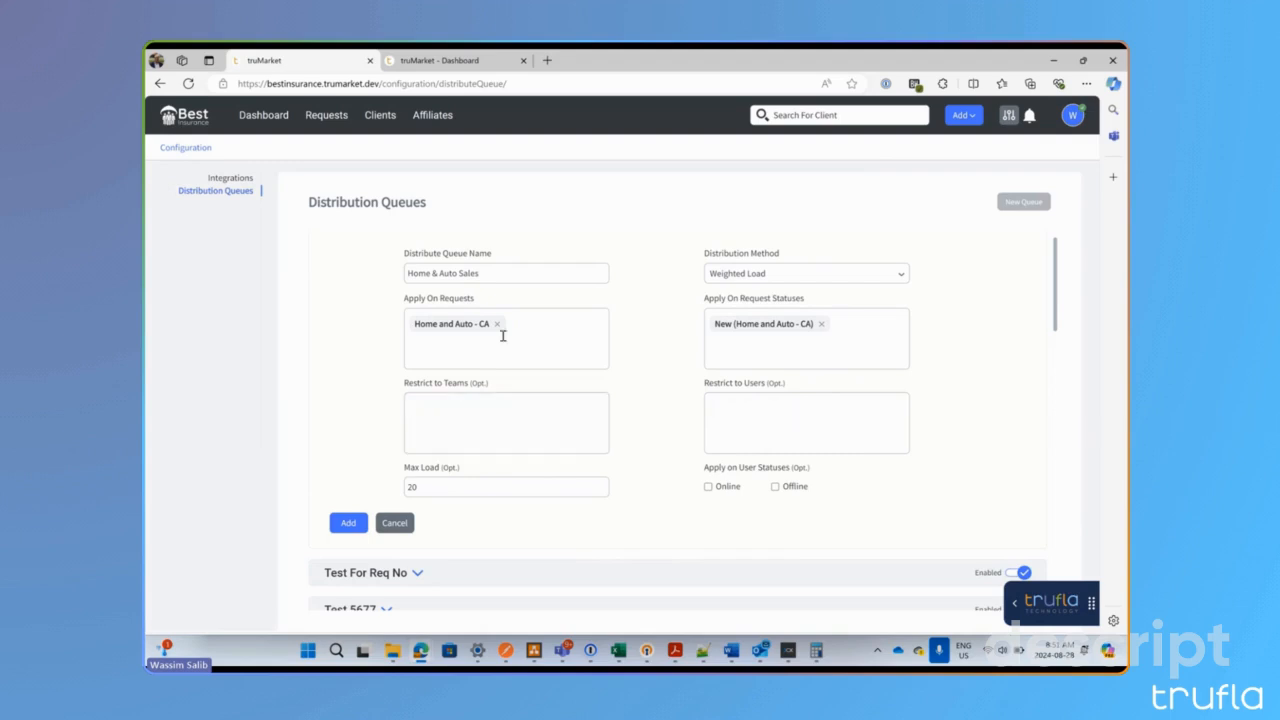
click(495, 418)
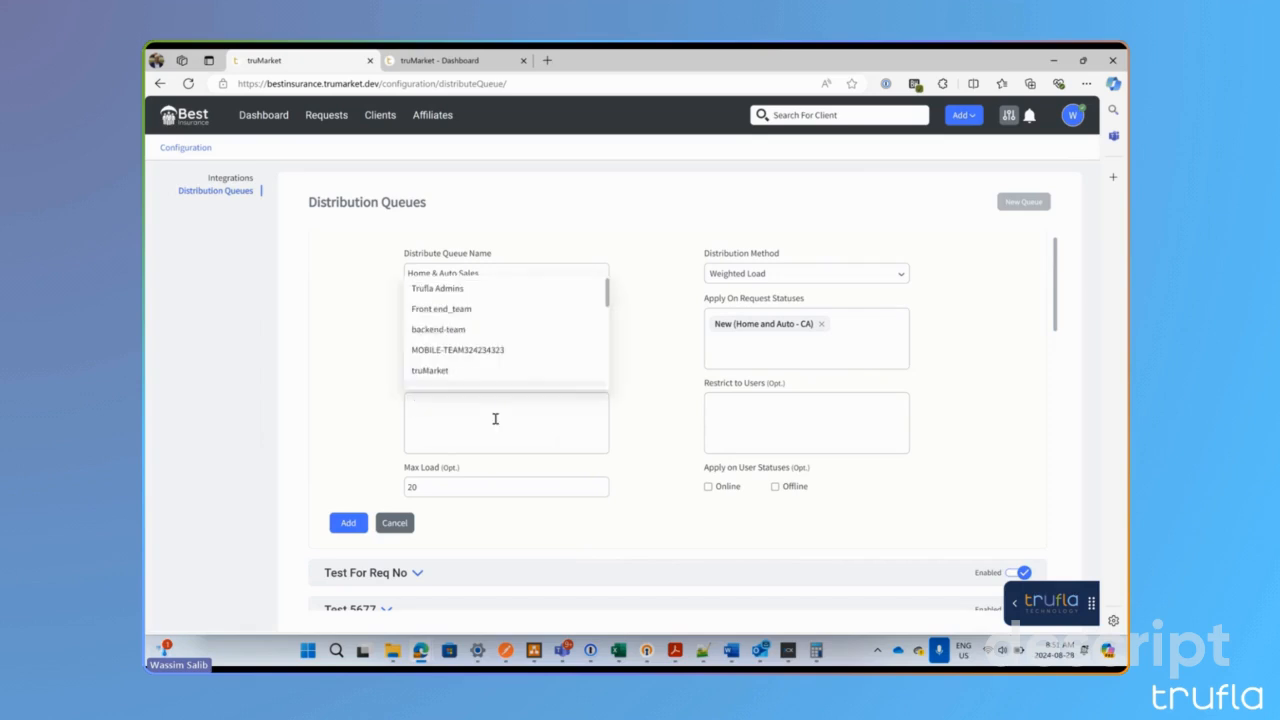
click(438, 290)
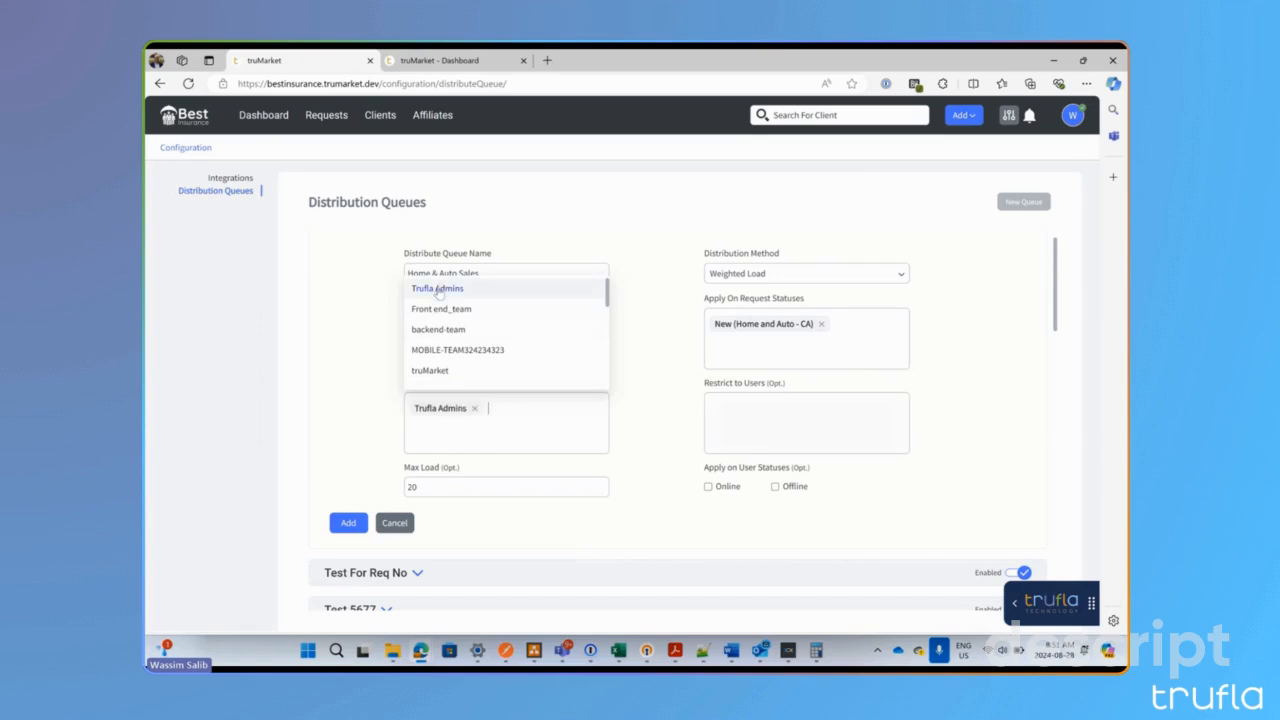
click(367, 370)
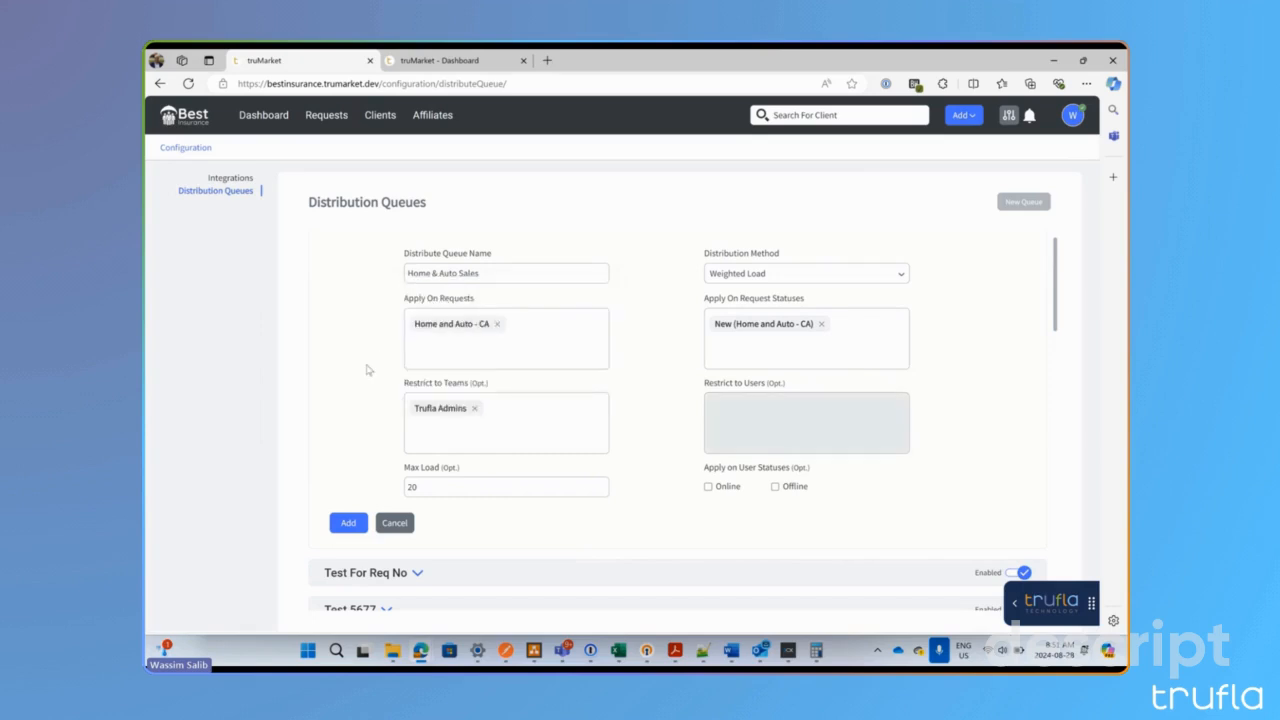
click(350, 524)
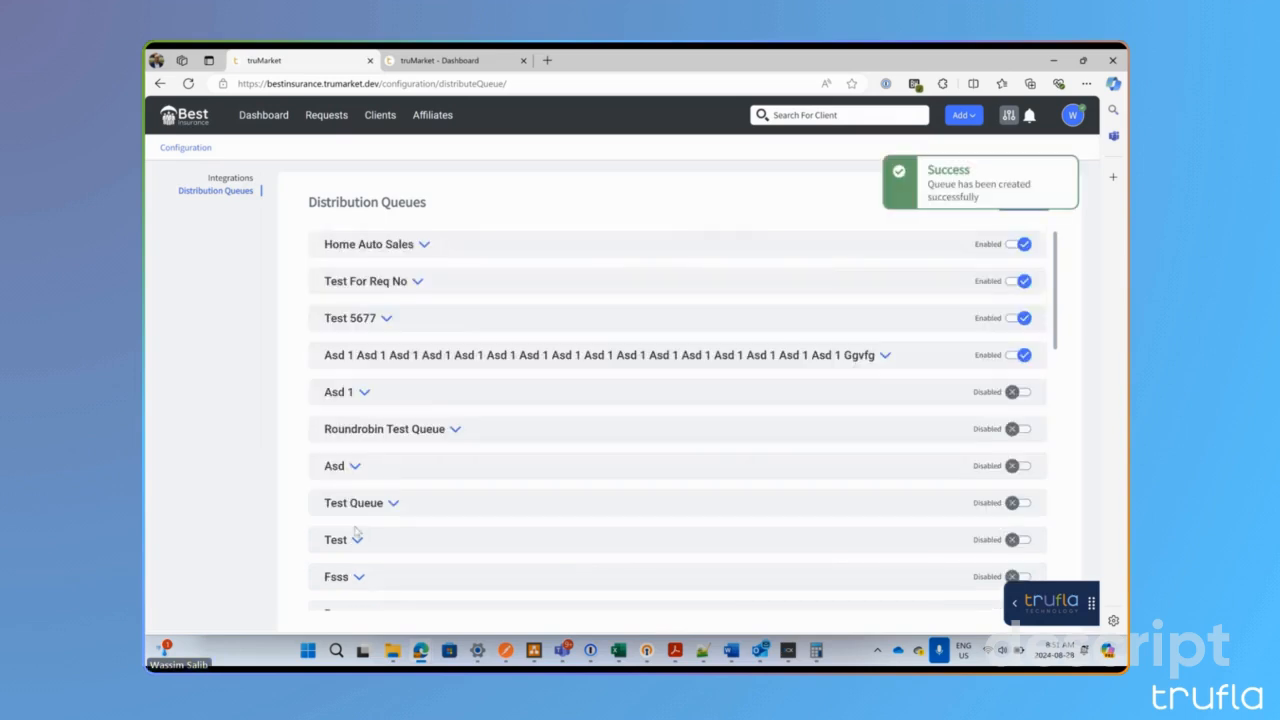
Reopen the Home Auto Sales queue, change its team restriction to Front end_team and save it
click(368, 246)
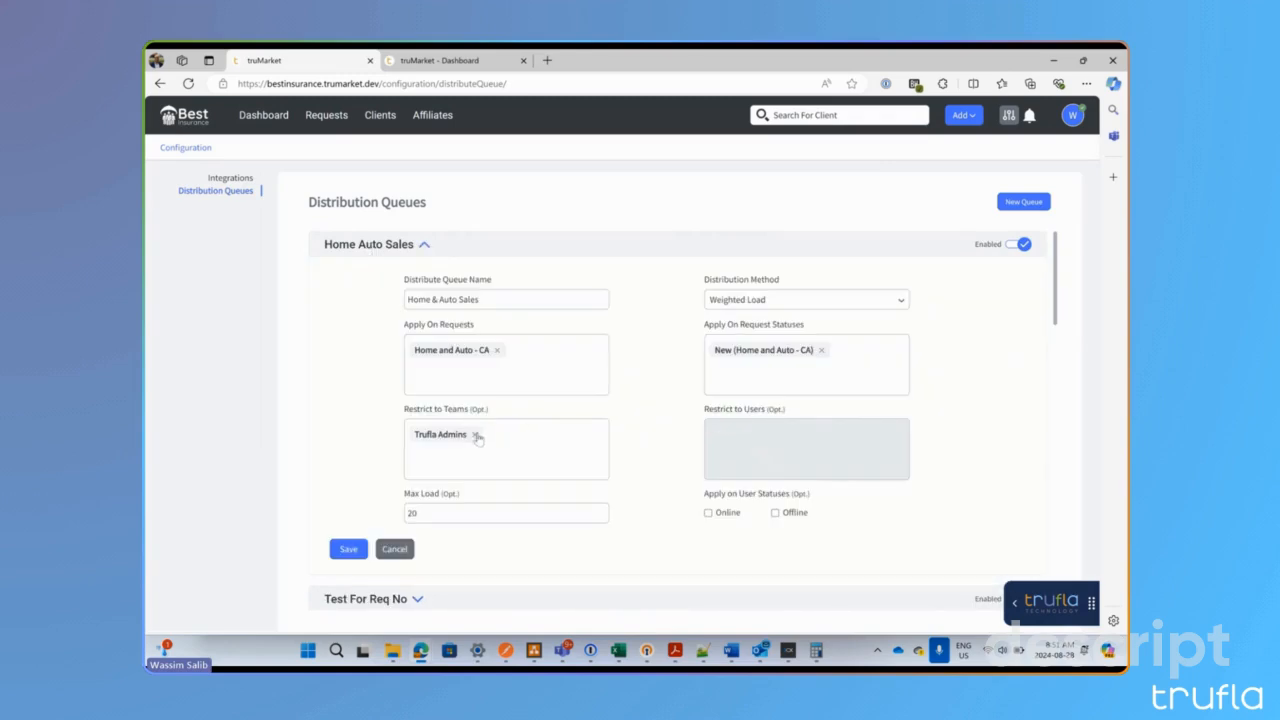
click(476, 435)
click(470, 437)
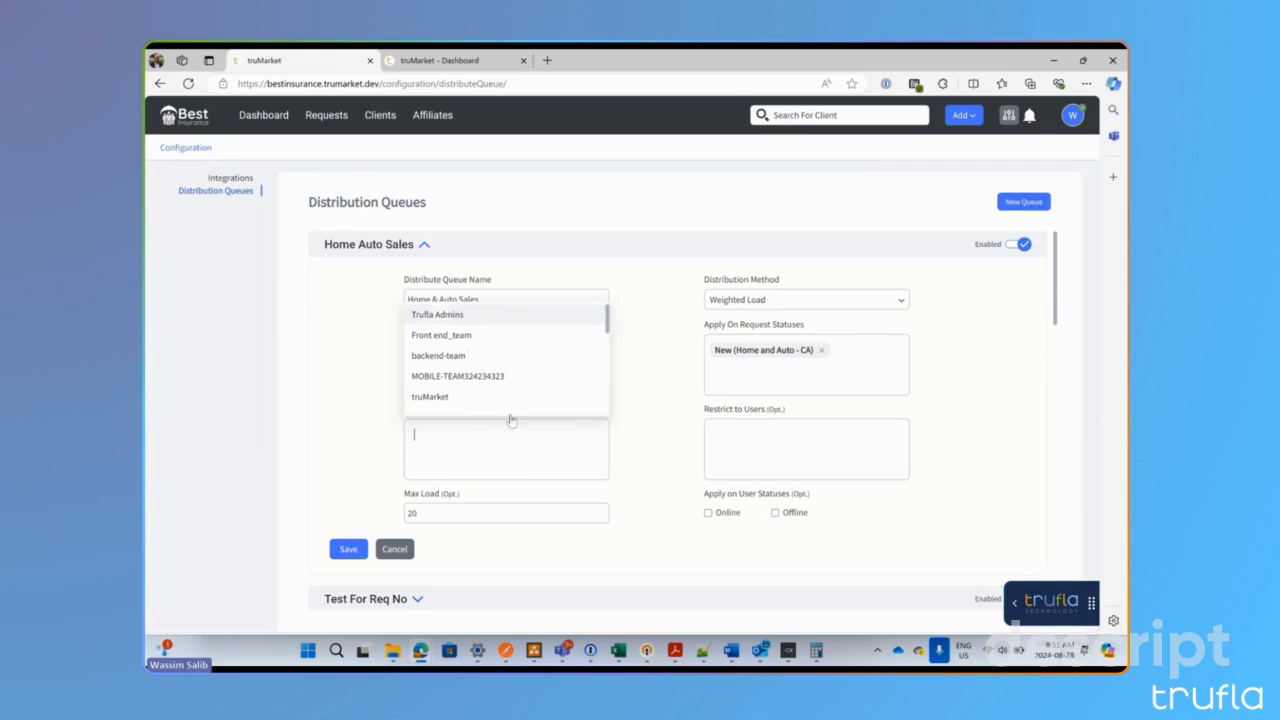
click(443, 336)
click(347, 547)
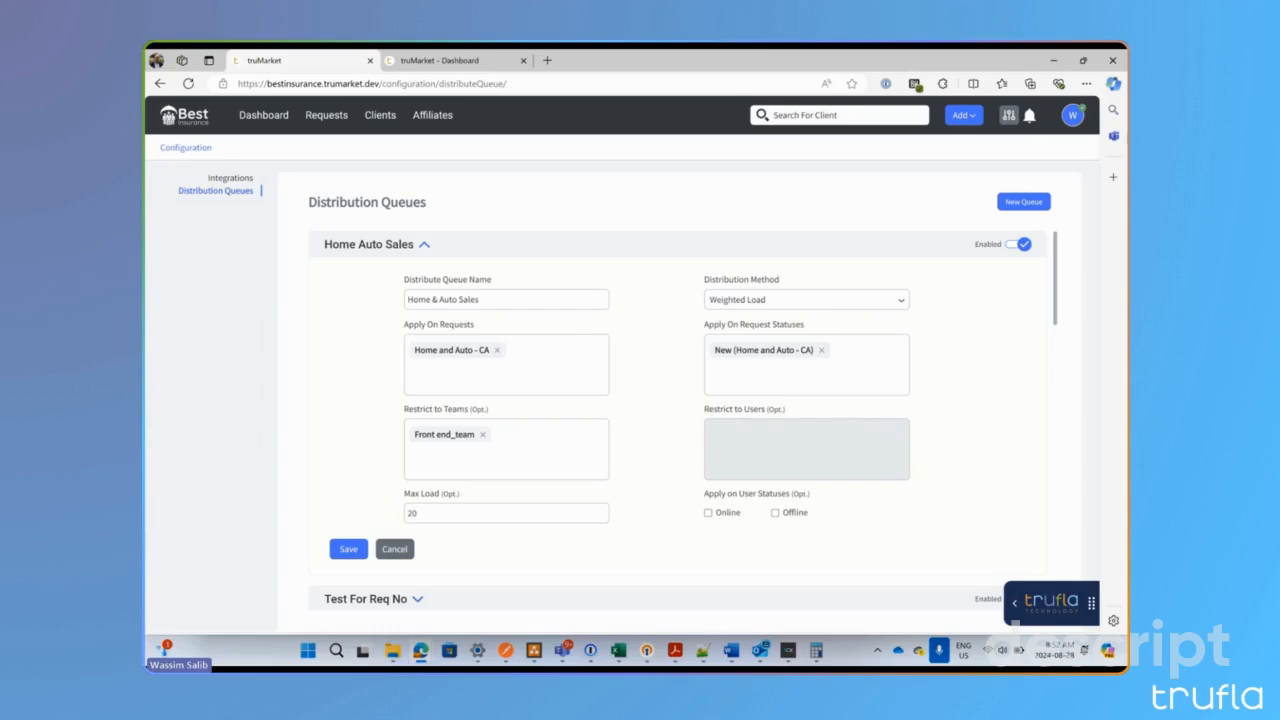
Disable the Home Auto Sales queue and collapse its settings
click(1022, 248)
click(391, 248)
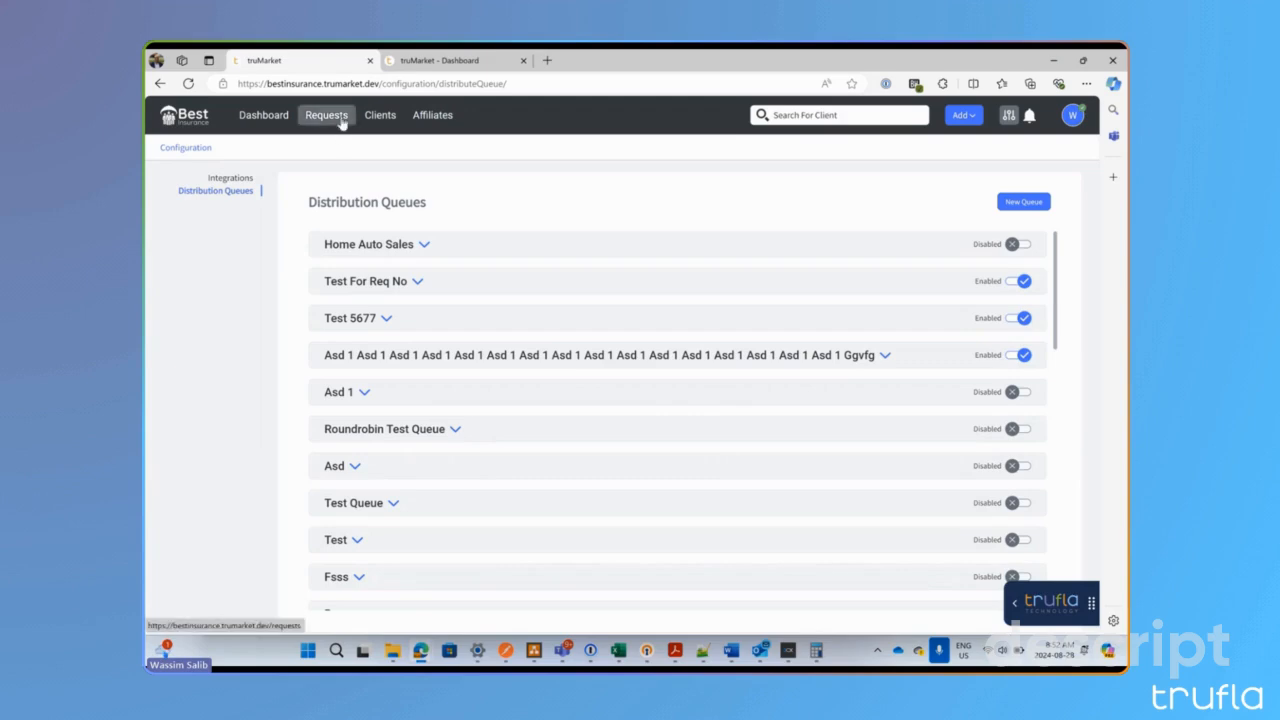
Open the dashboard and look through the follow-up activities and the assigned requests
click(263, 120)
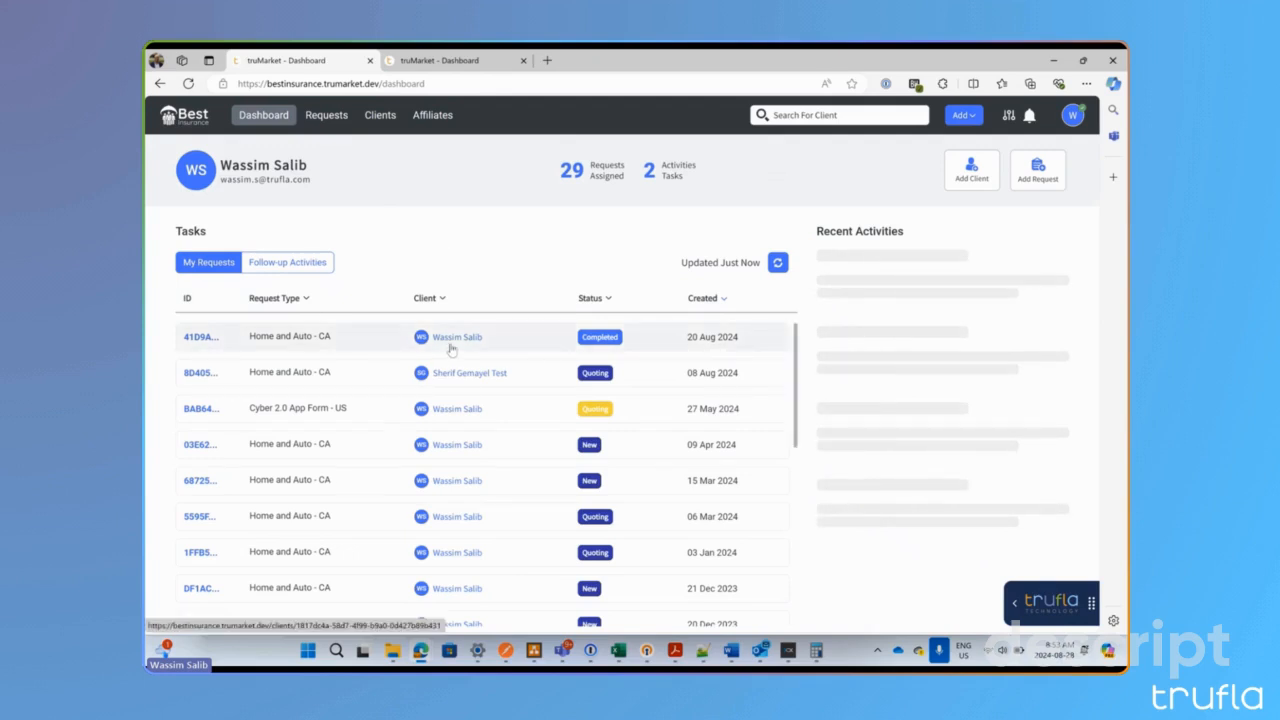
click(266, 261)
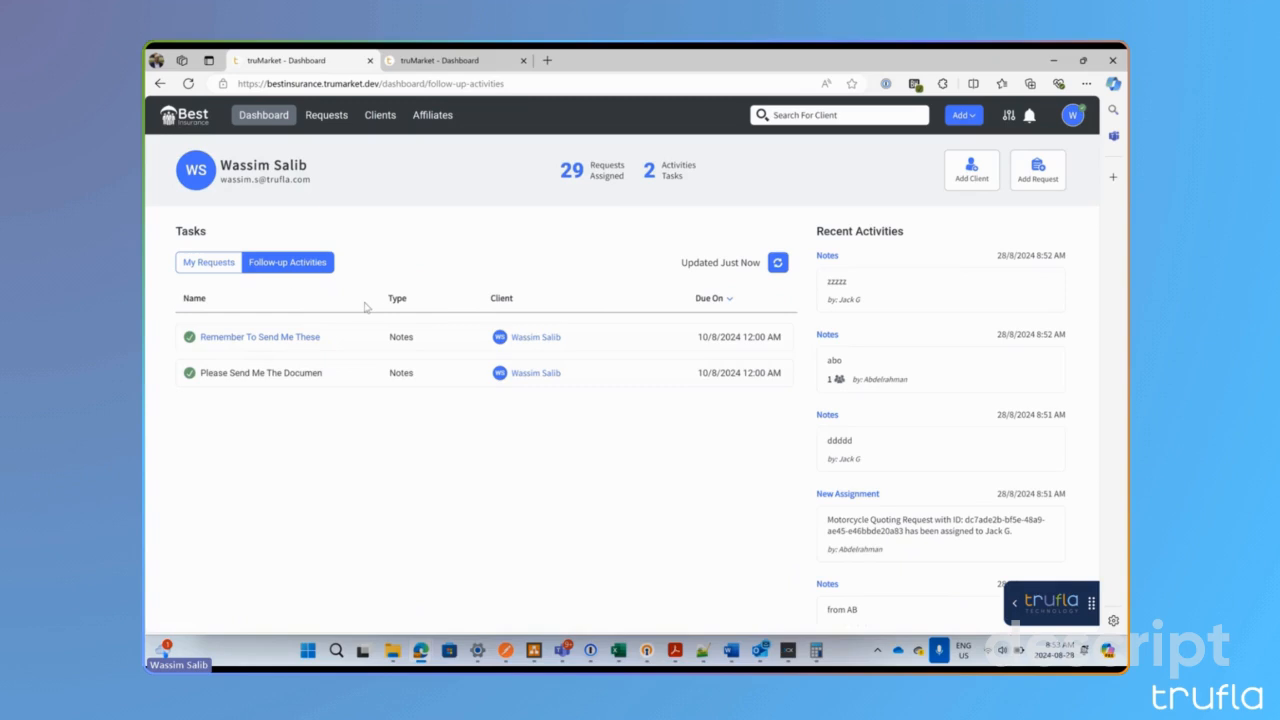
click(211, 266)
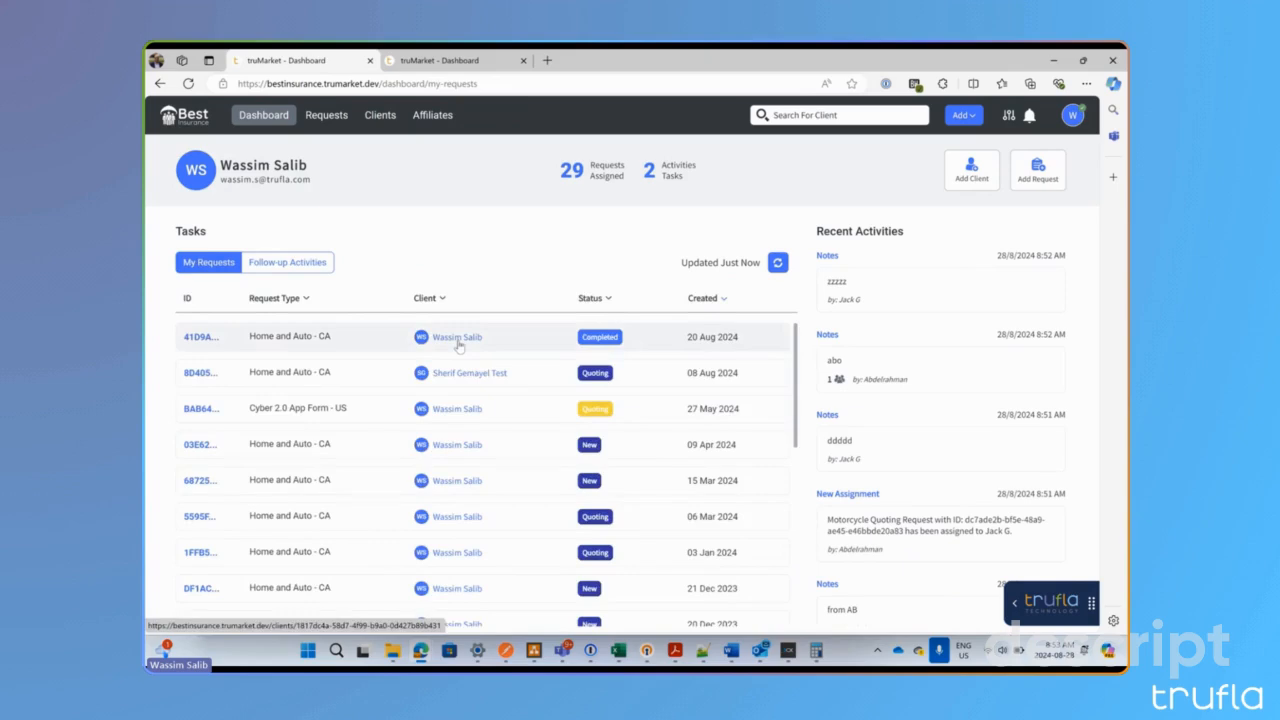
Open the client profile of the Completed Home and Auto - CA request and start recording a new activity for that client
click(459, 340)
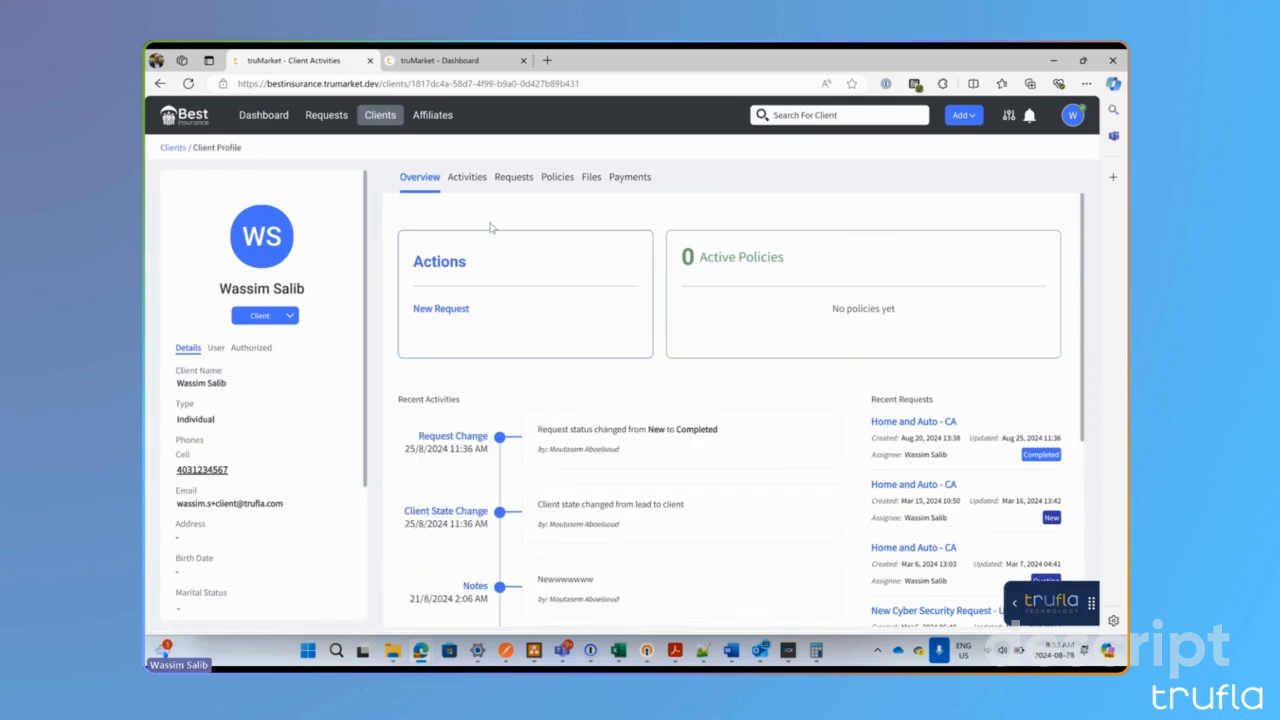
click(467, 180)
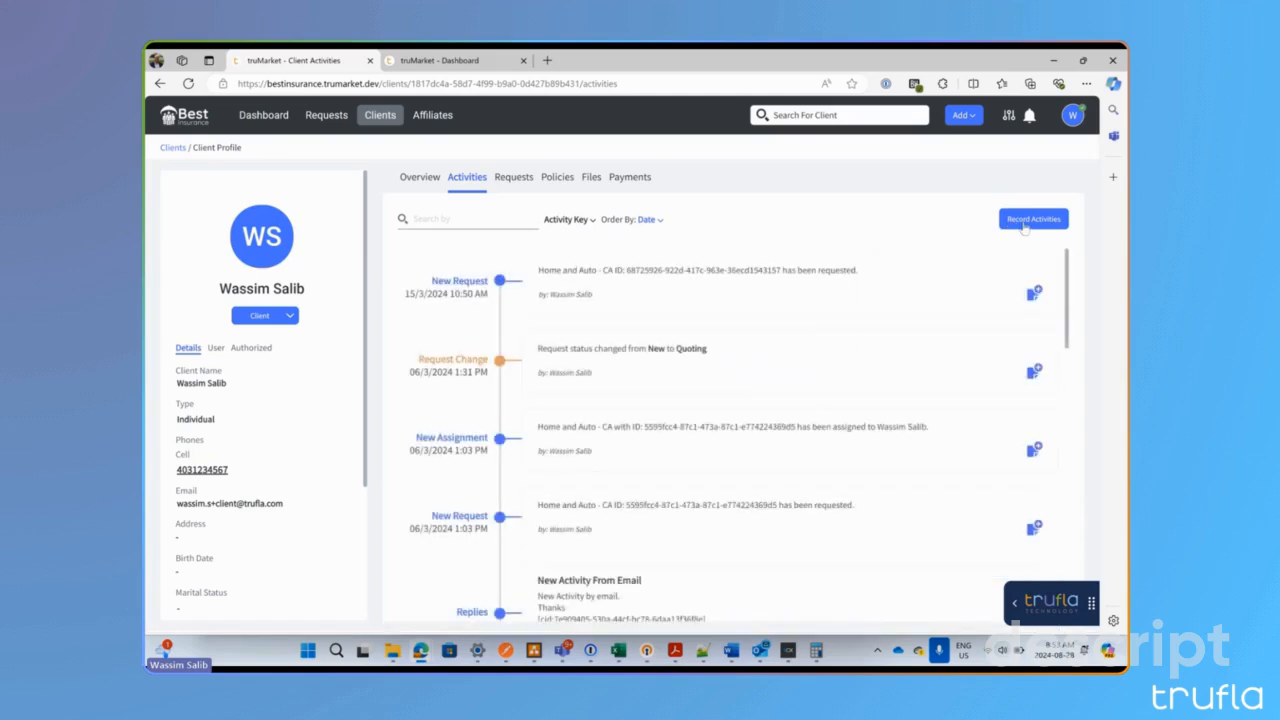
click(1024, 224)
scroll(1024, 227, down, 1)
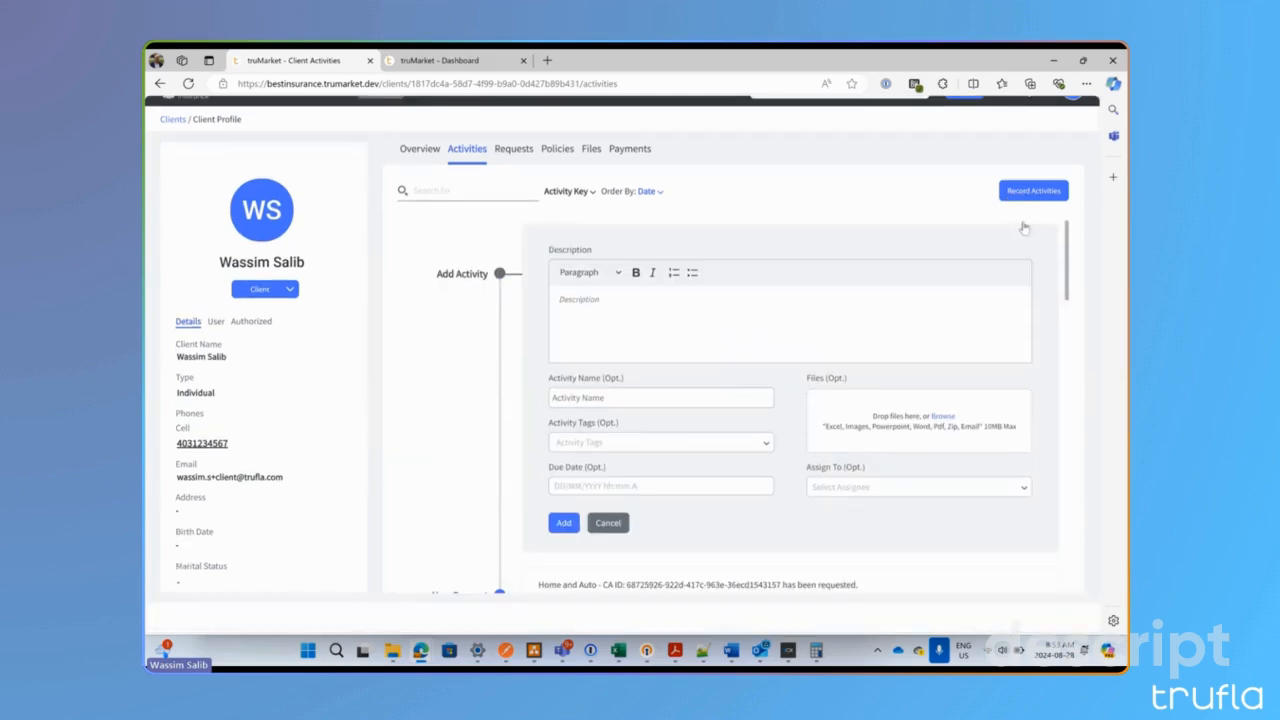
scroll(1045, 276, up, 1)
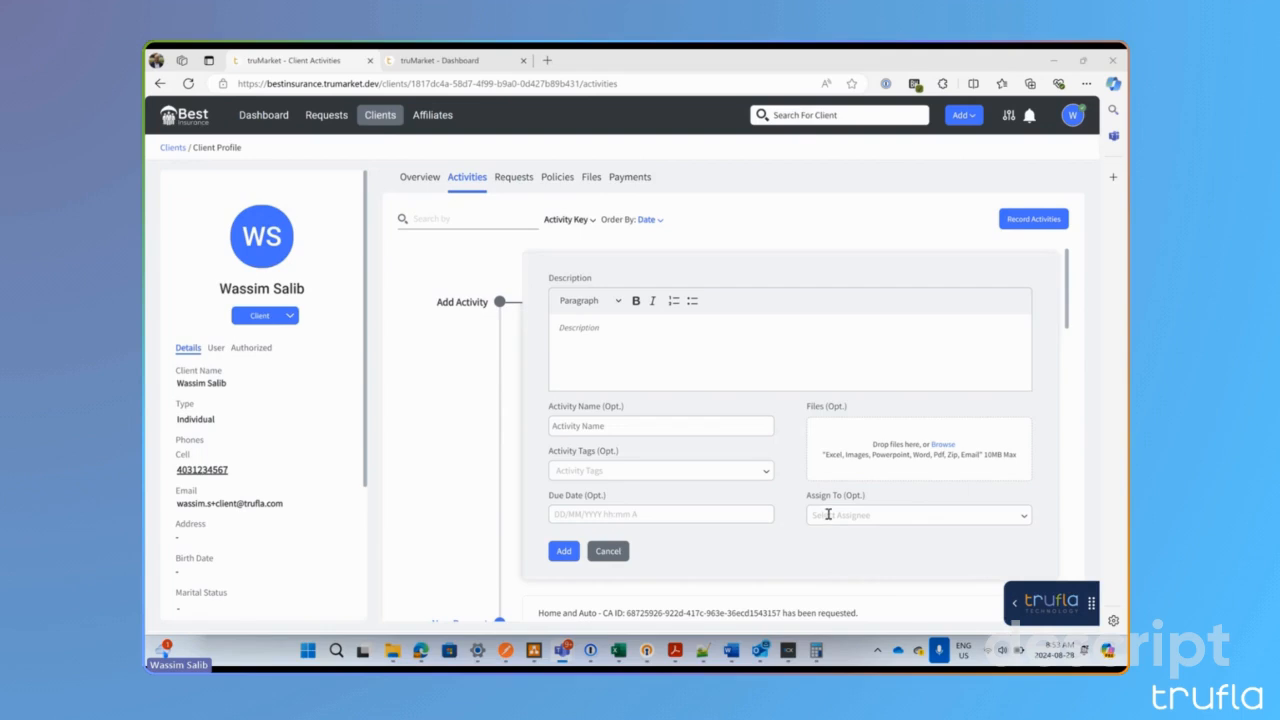
Describe the new activity as "Reminder to call client next week" and set its due date to 02/09/2024 10:53 AM
click(595, 345)
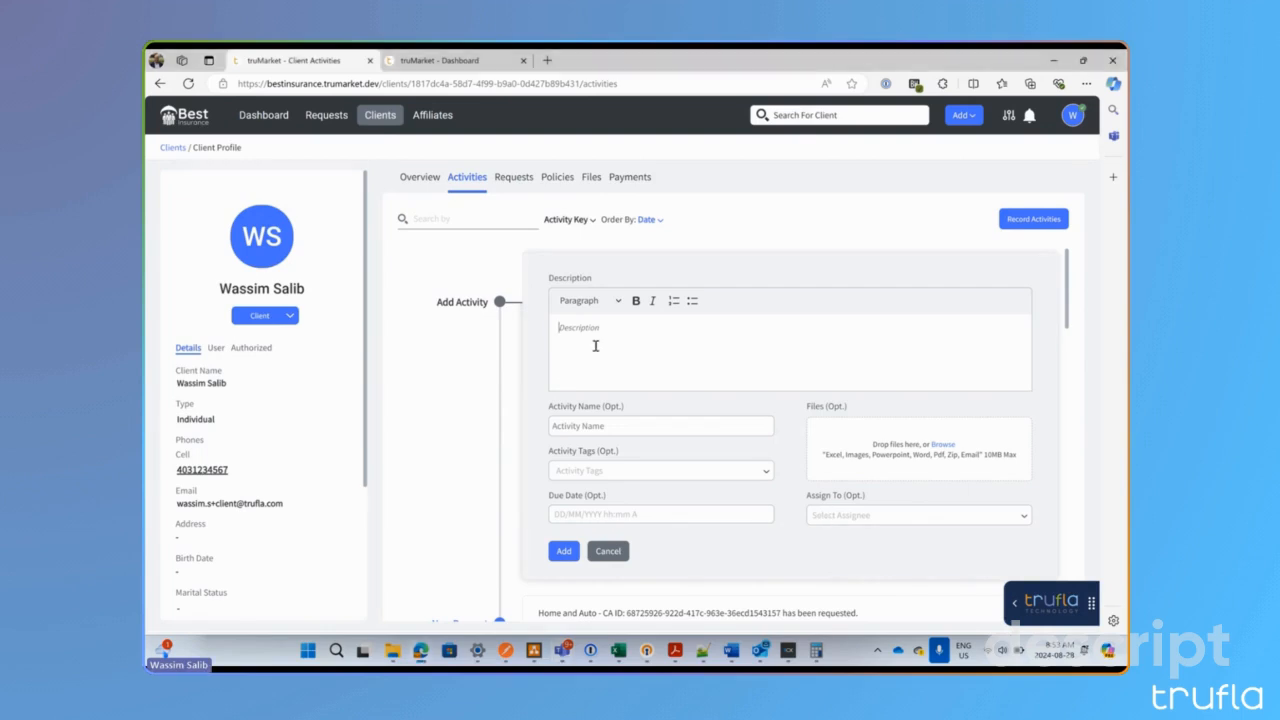
text(Reminder to call client next week)
click(612, 514)
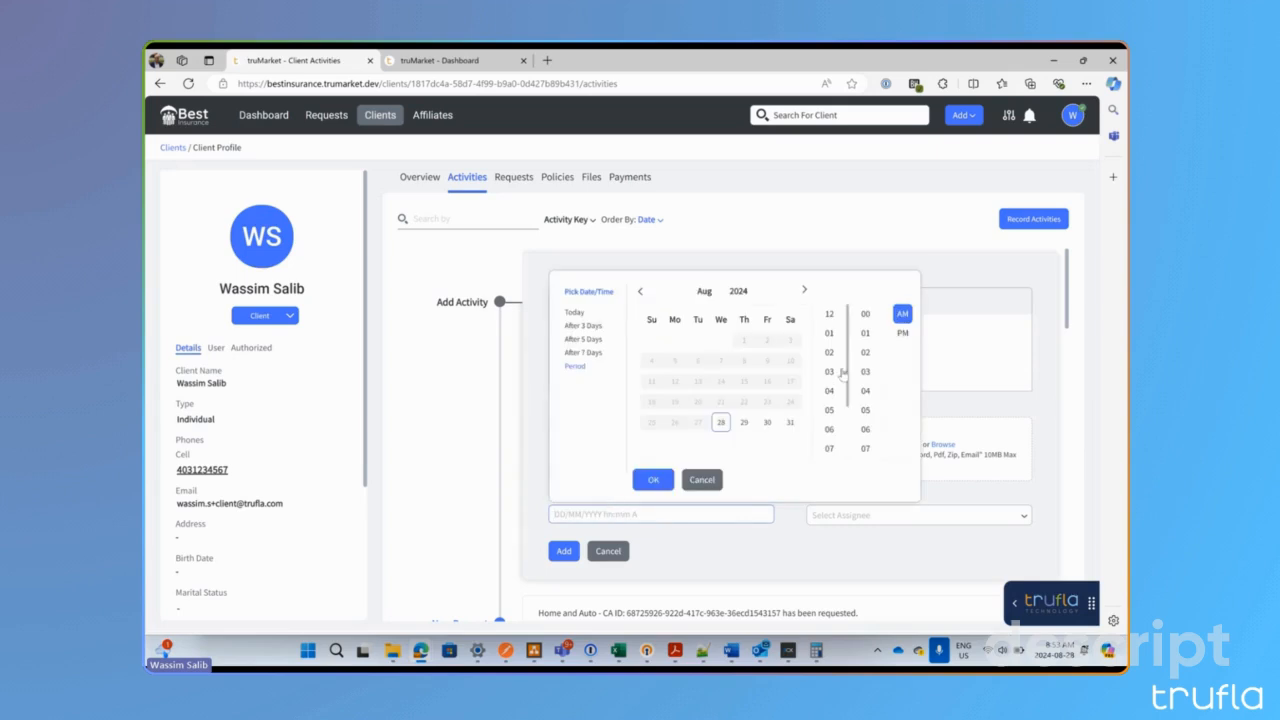
click(804, 291)
click(675, 341)
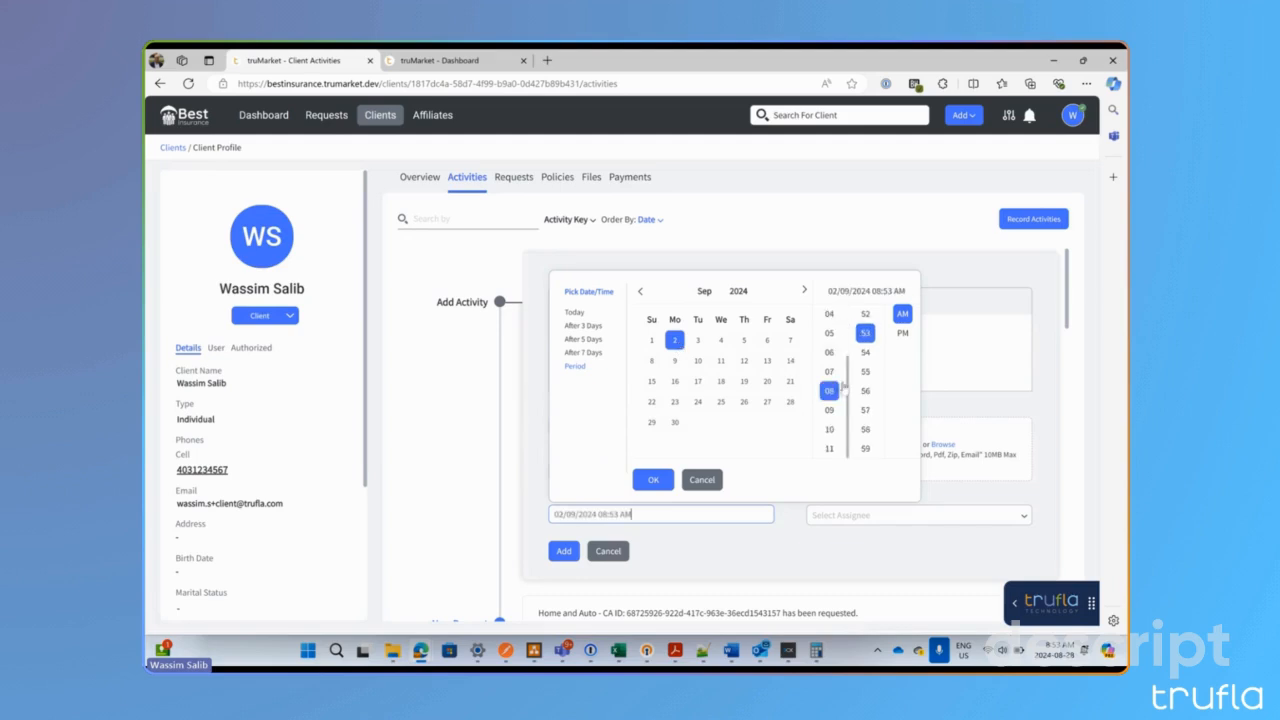
click(830, 432)
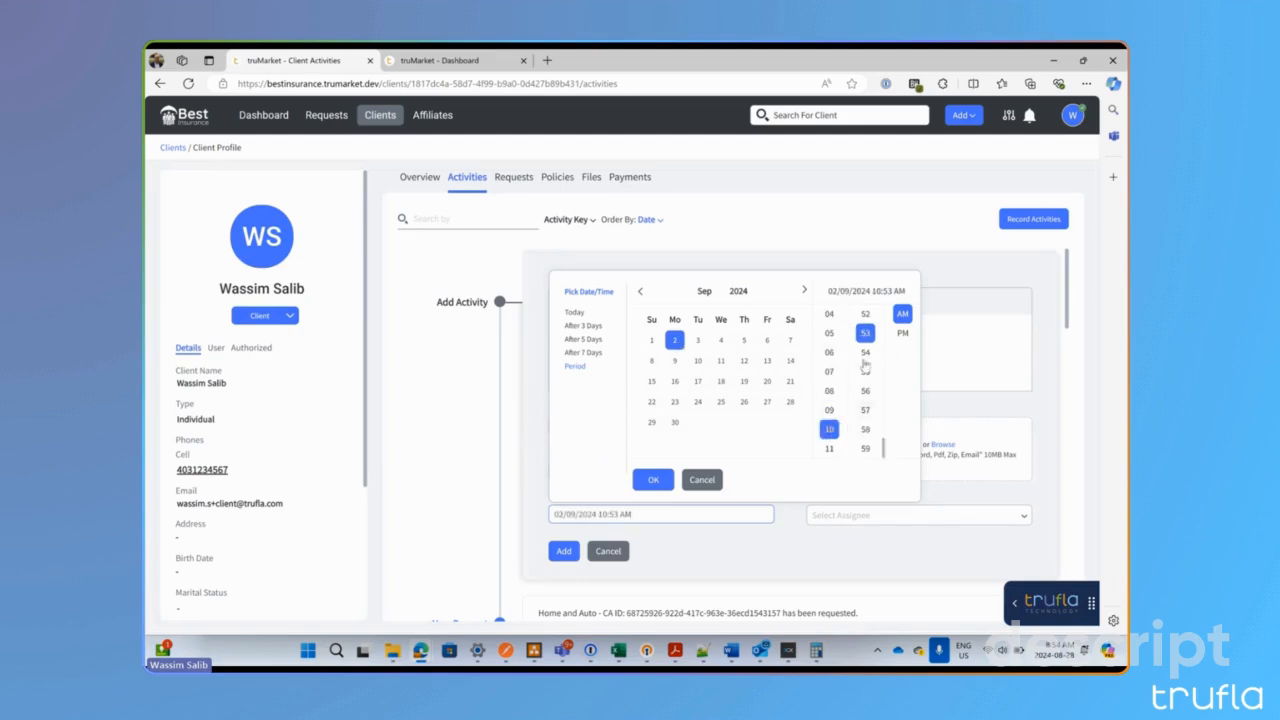
click(653, 482)
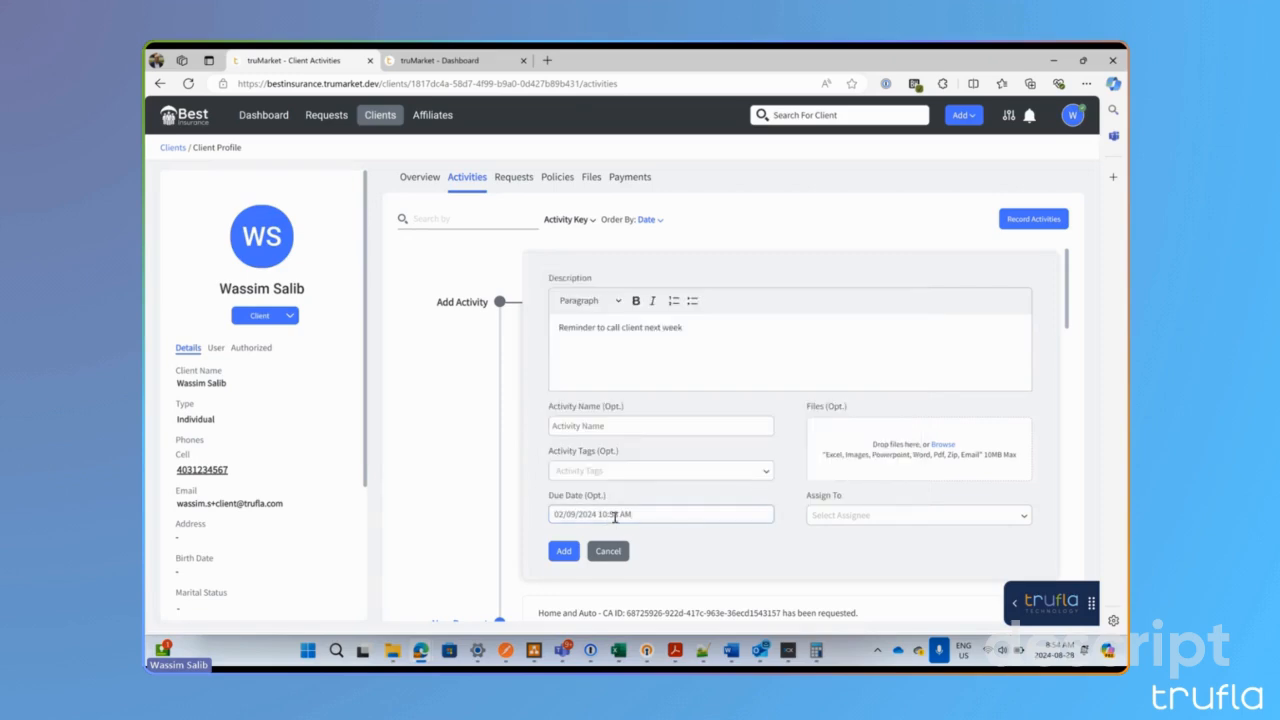
Assign the activity to the signed-in account's own user and add it to the client's activities
click(835, 515)
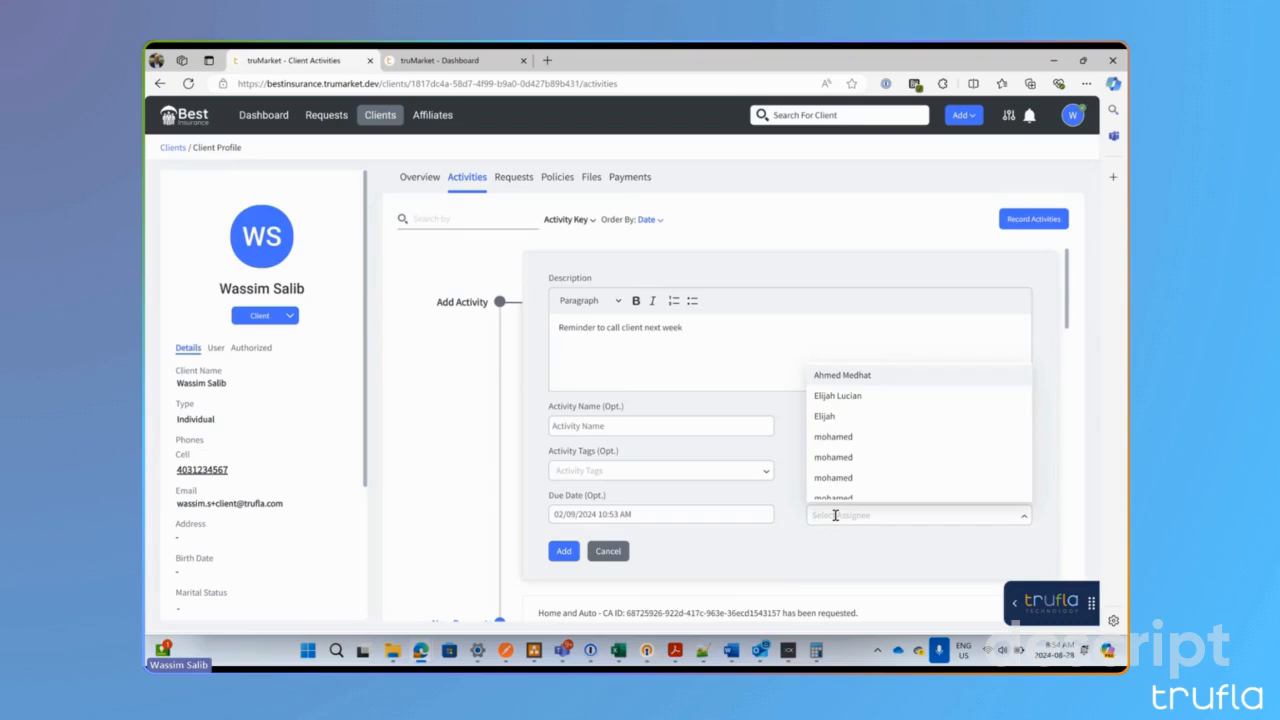
text(wassim)
click(850, 540)
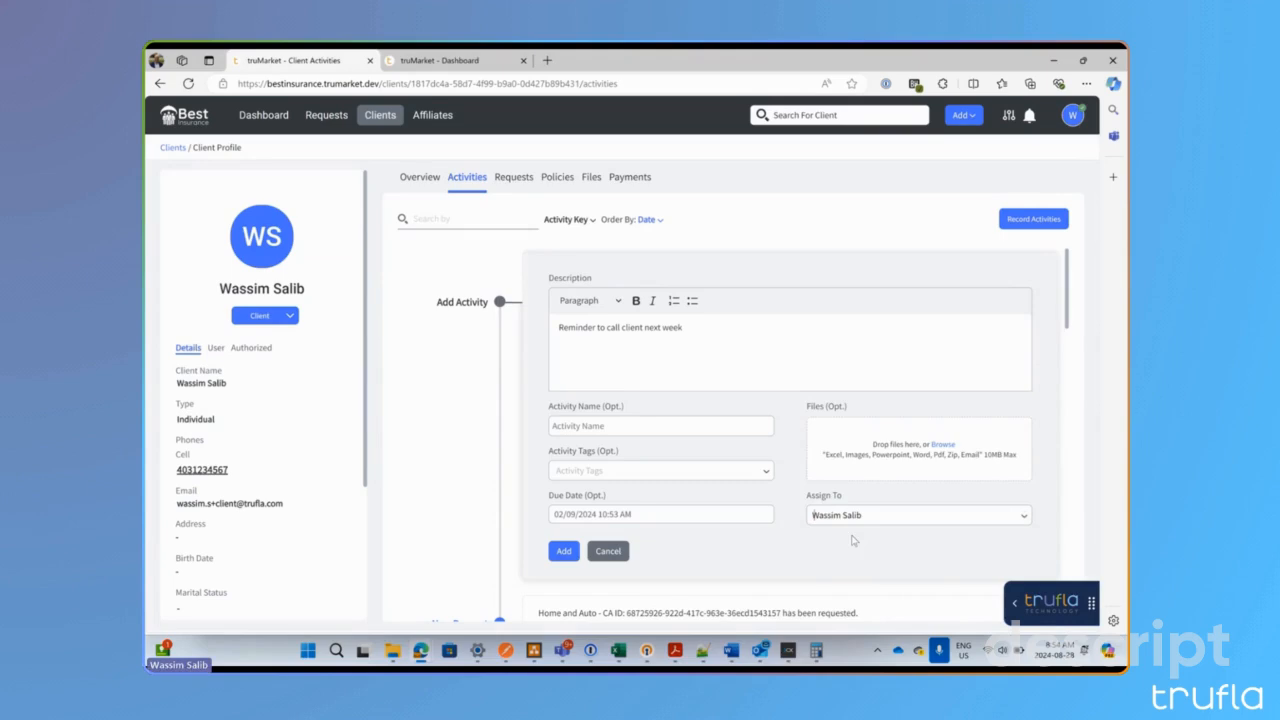
click(563, 552)
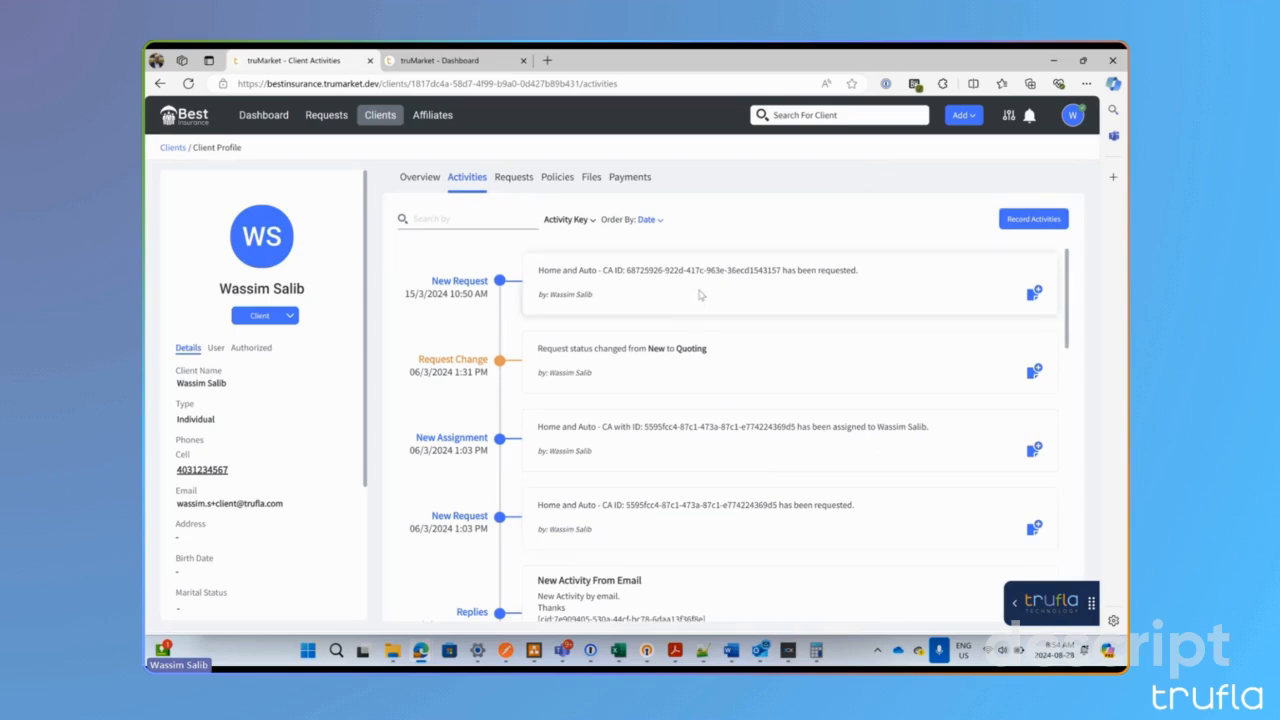
Return to the dashboard and show the follow-up activities among the tasks
click(324, 116)
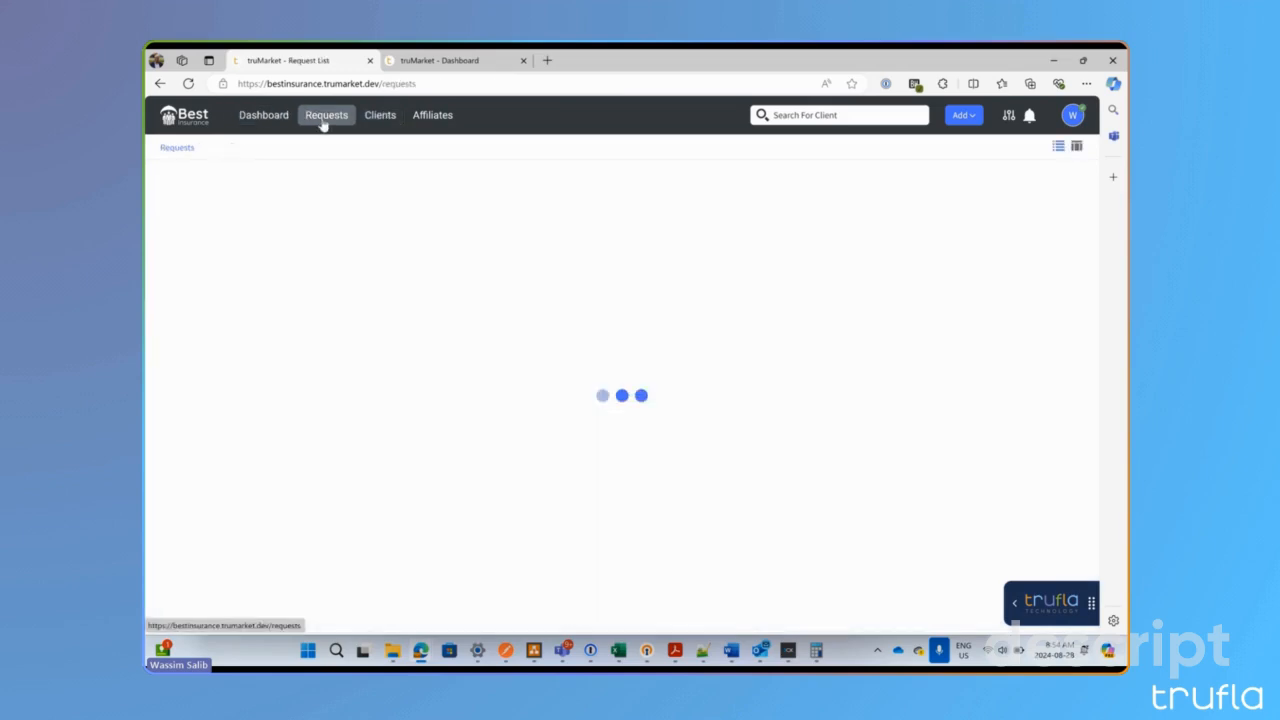
click(266, 117)
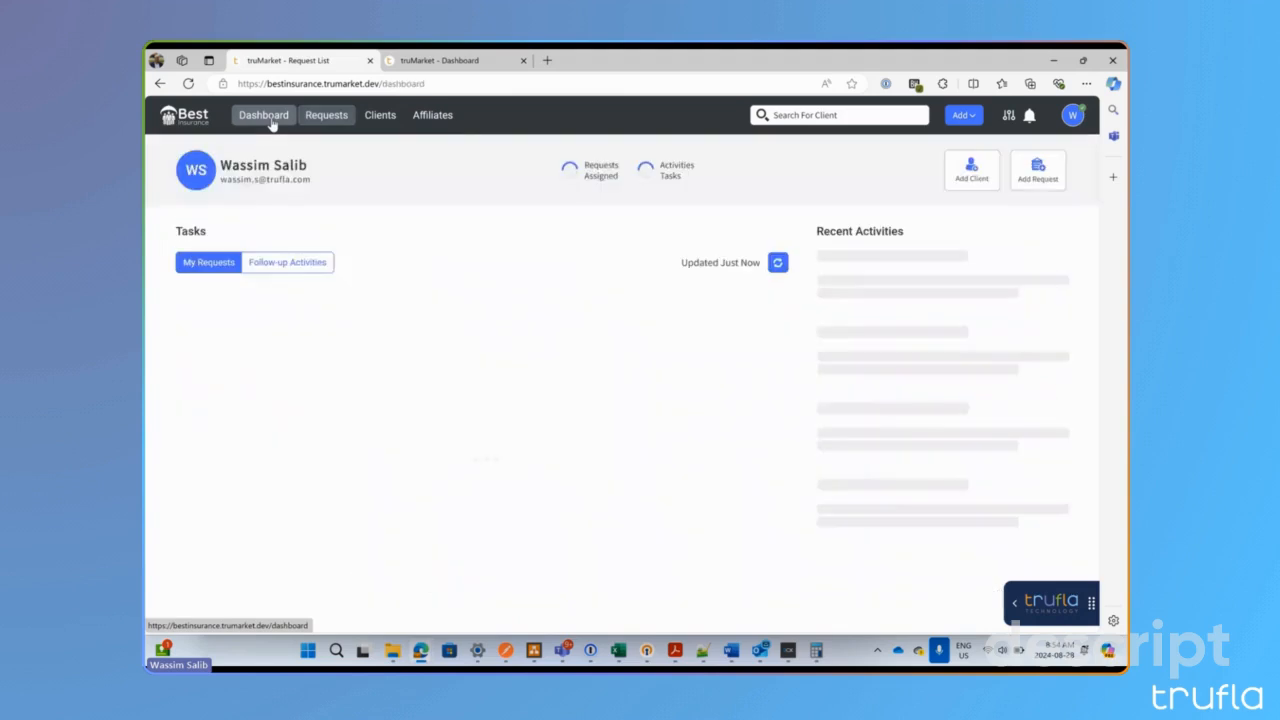
click(289, 263)
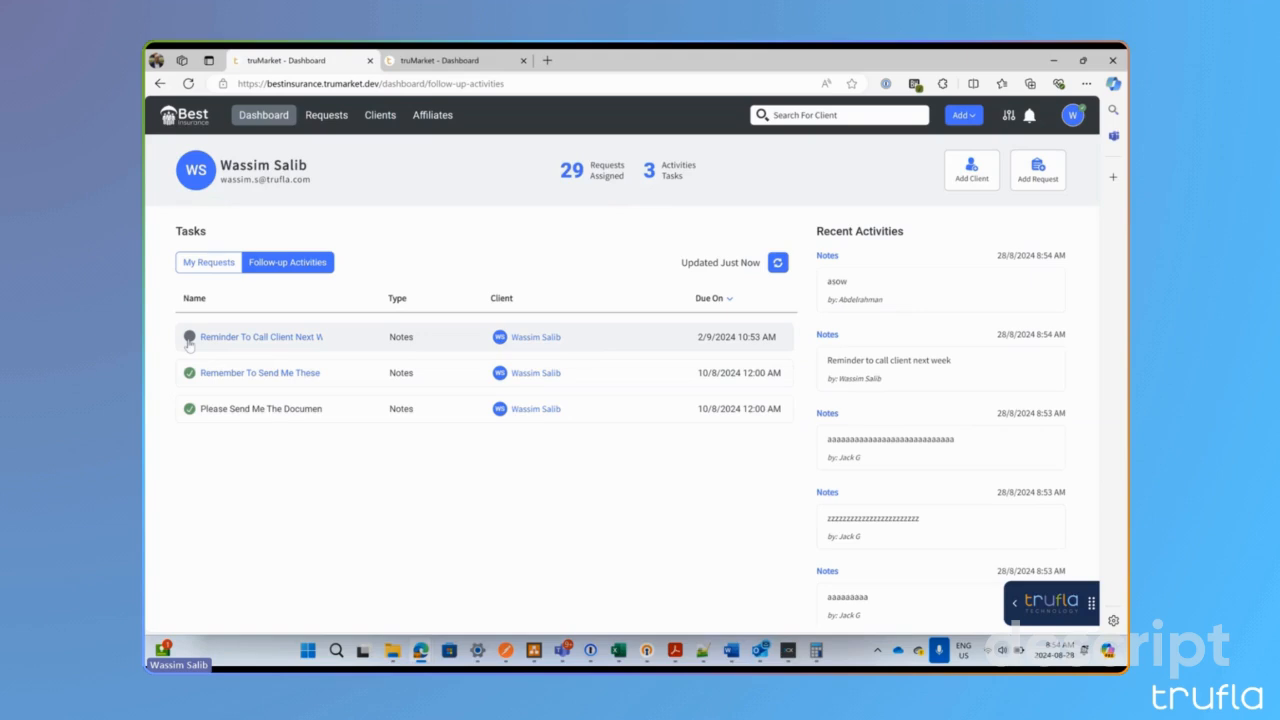
Switch the status of the client call reminder to In Progress and back to Not Started
click(189, 340)
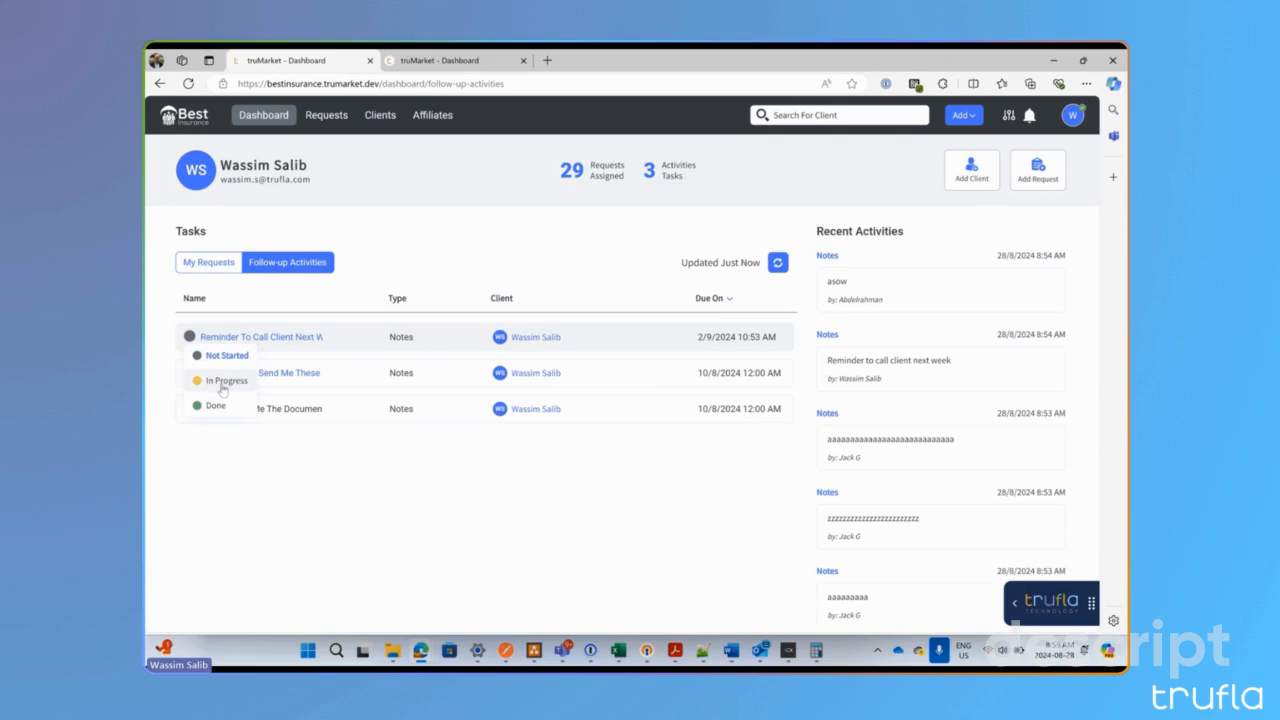
click(222, 386)
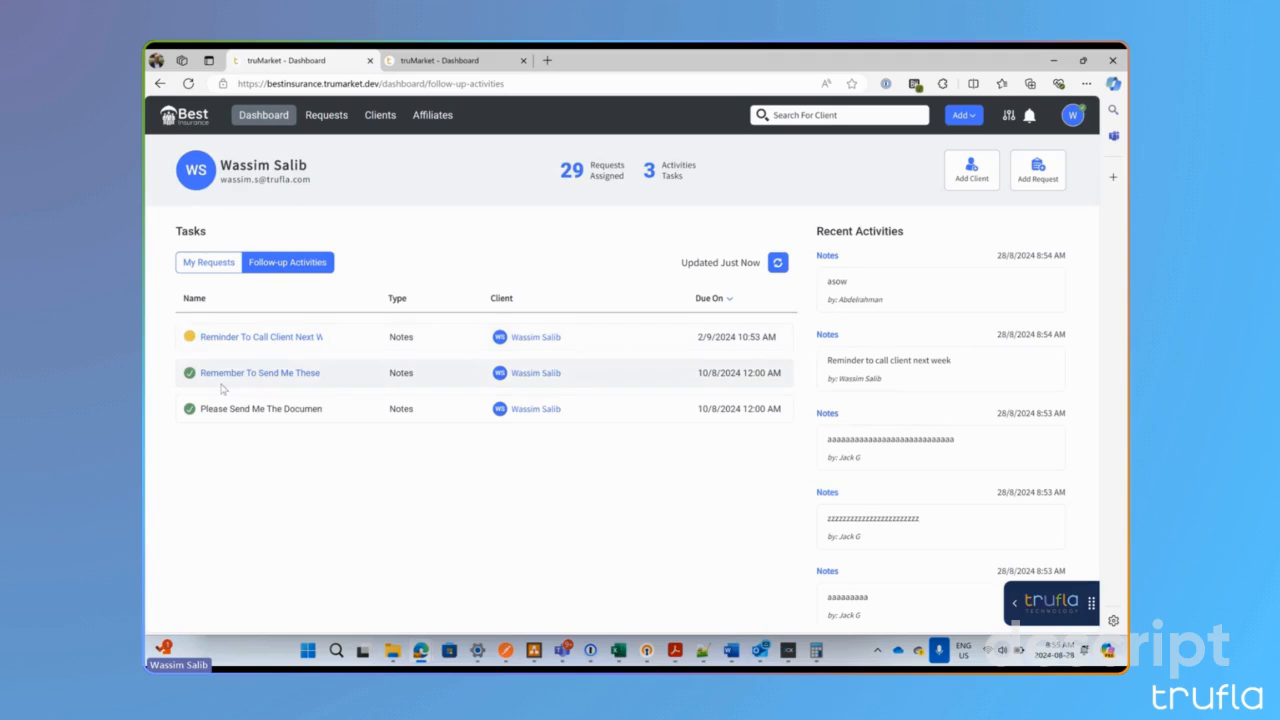
click(189, 340)
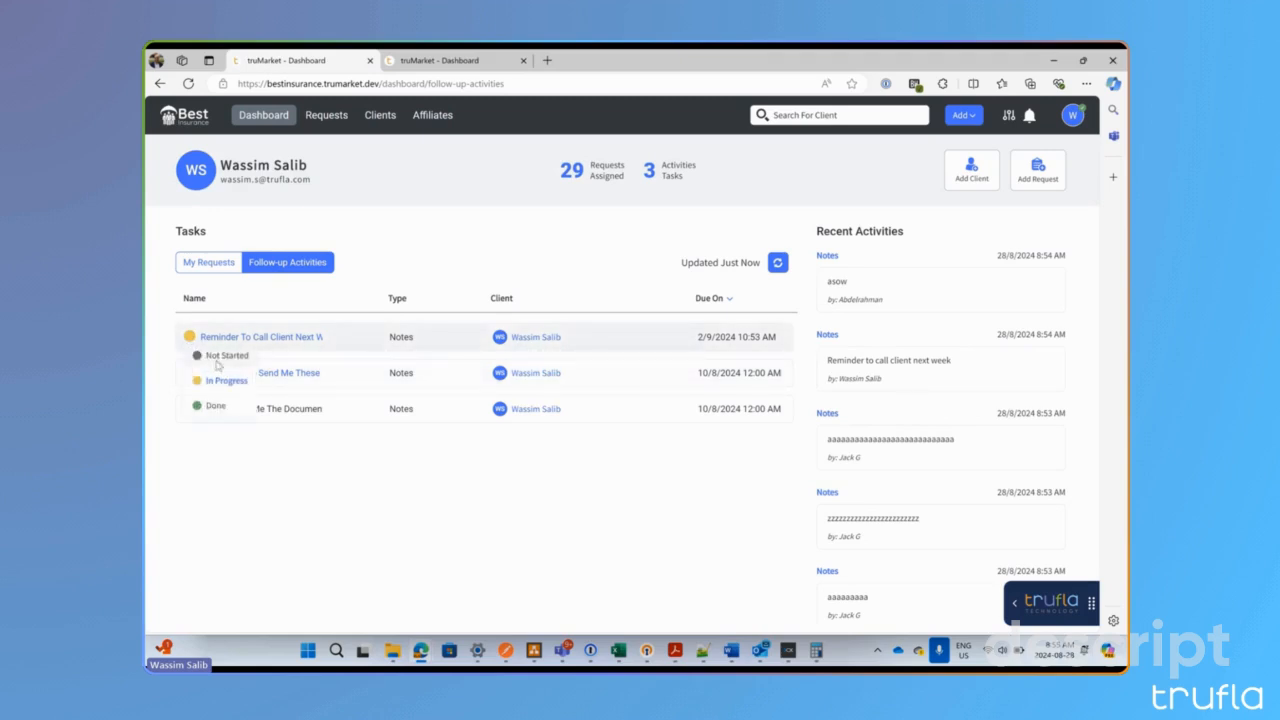
click(216, 362)
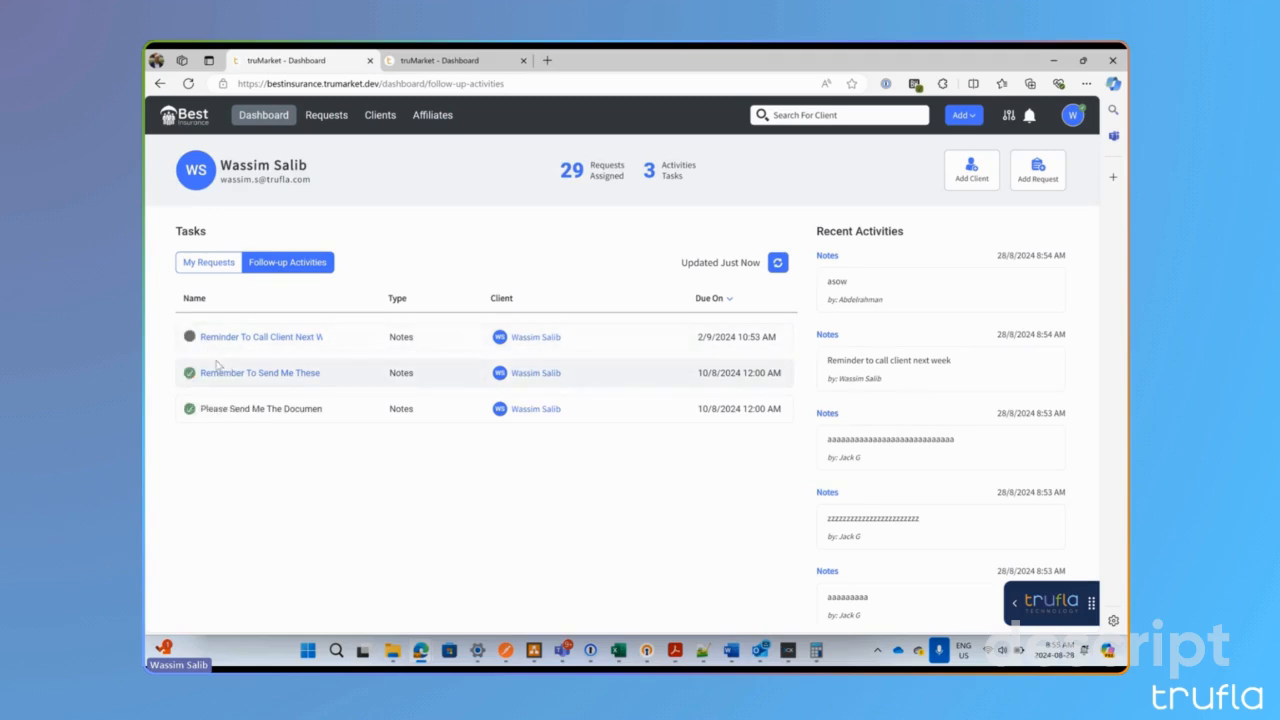